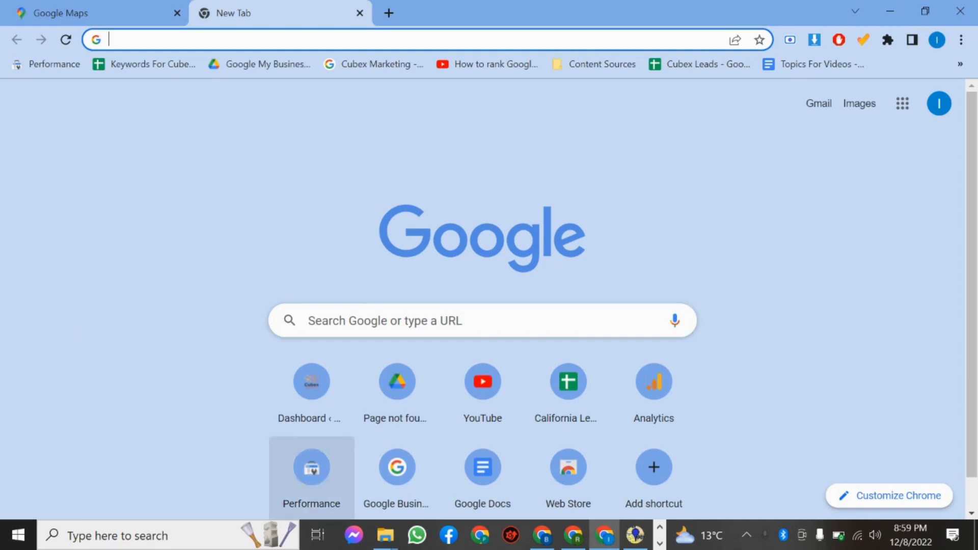
- Switch to the File Explorer window showing New folder (2), check the geosetter_setup (1) installer, and minimise the window
{"action": "left_click", "coordinate": [385, 535]}
{"action": "left_click", "coordinate": [338, 488]}
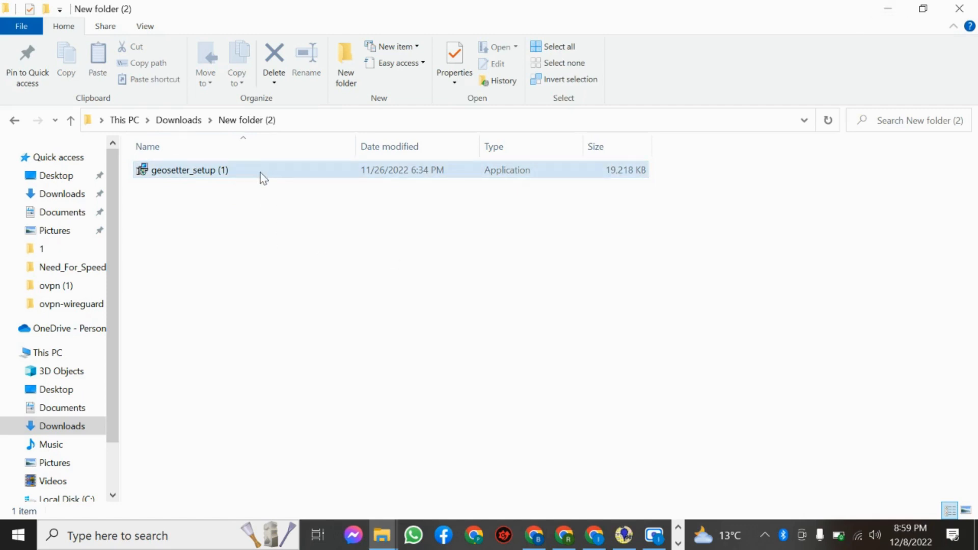
{"action": "mouse_move", "coordinate": [263, 177]}
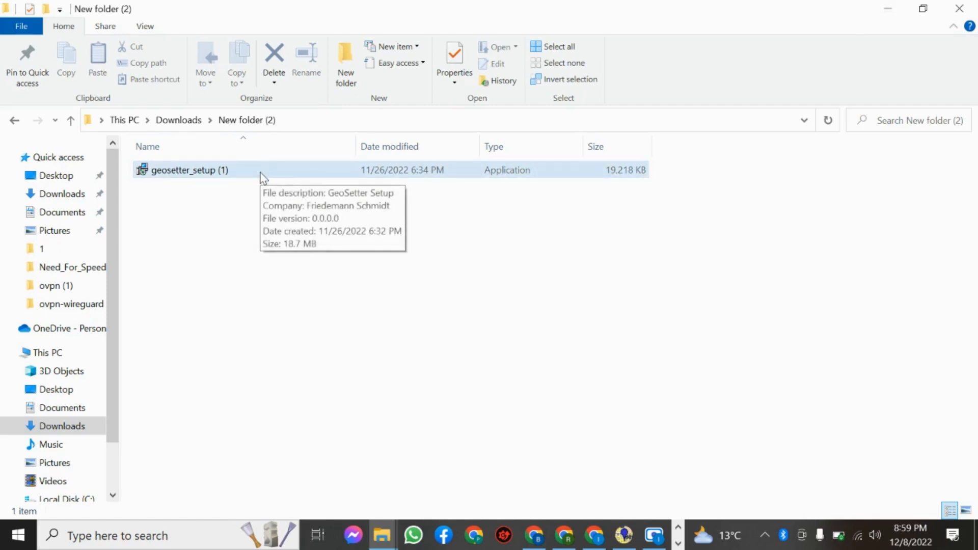
{"action": "left_click", "coordinate": [889, 10]}
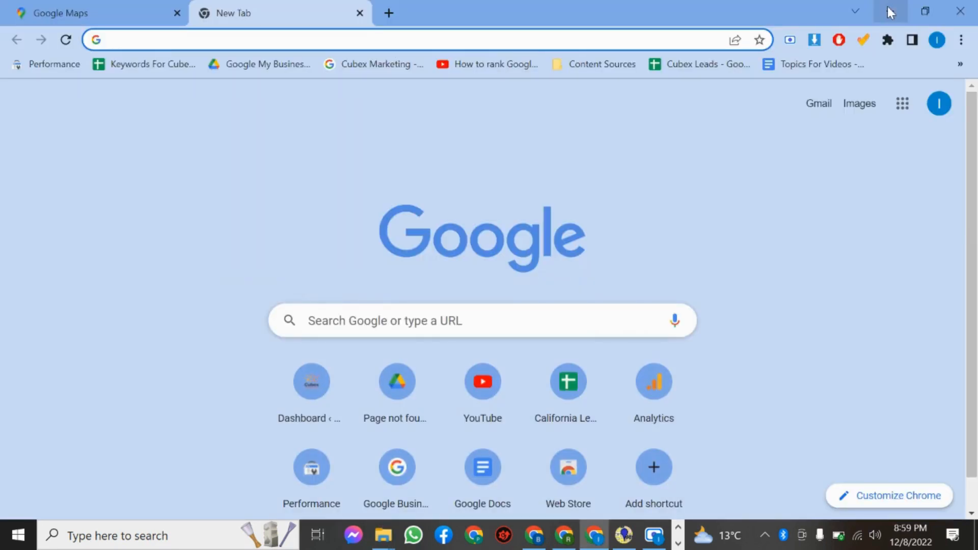
- Switch to GeoSetter and close the open Edit Data dialog
{"action": "left_click", "coordinate": [624, 535]}
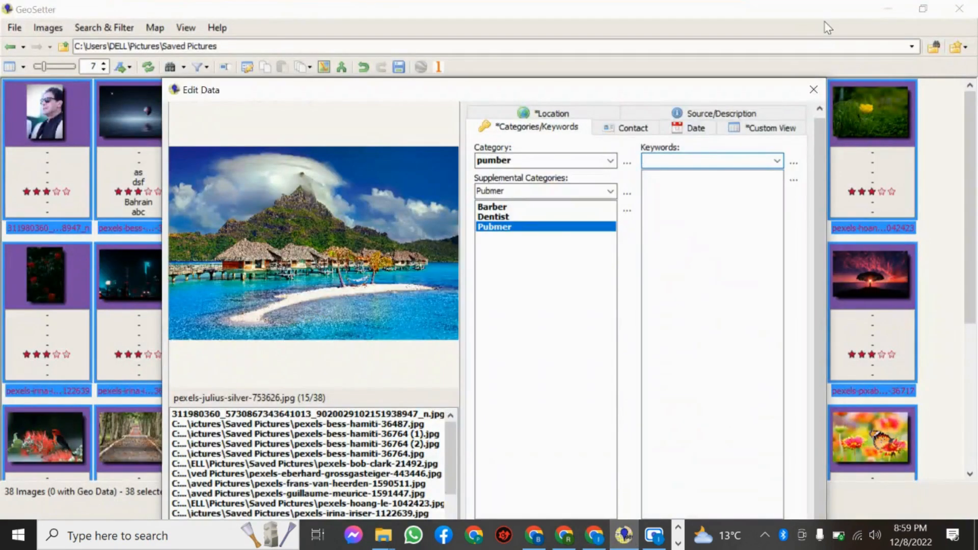
{"action": "left_click", "coordinate": [814, 92]}
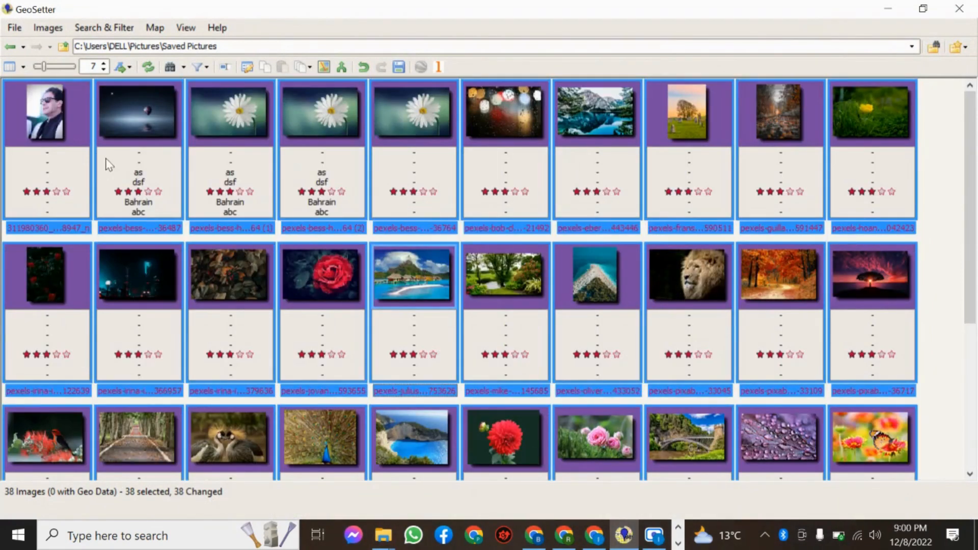
{"action": "left_click", "coordinate": [47, 28]}
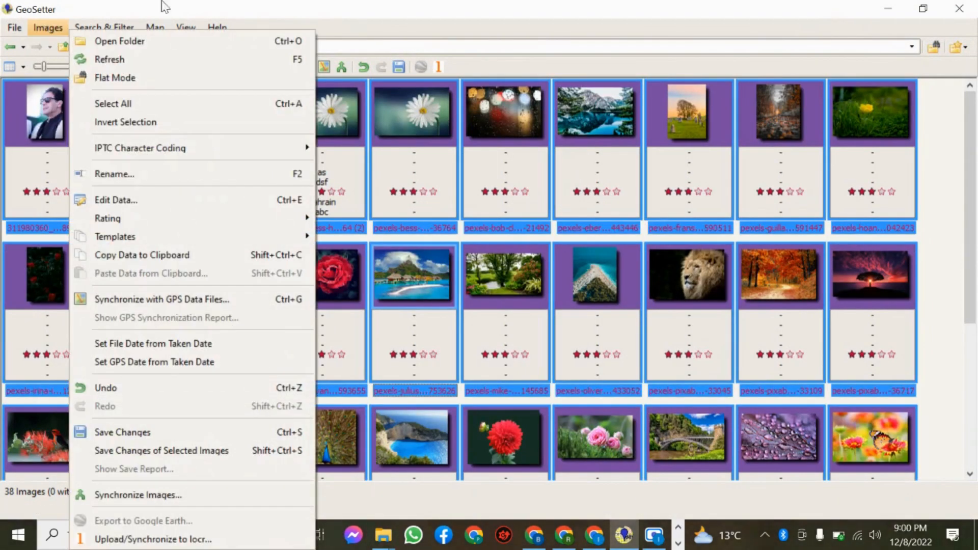
{"action": "left_click", "coordinate": [265, 6]}
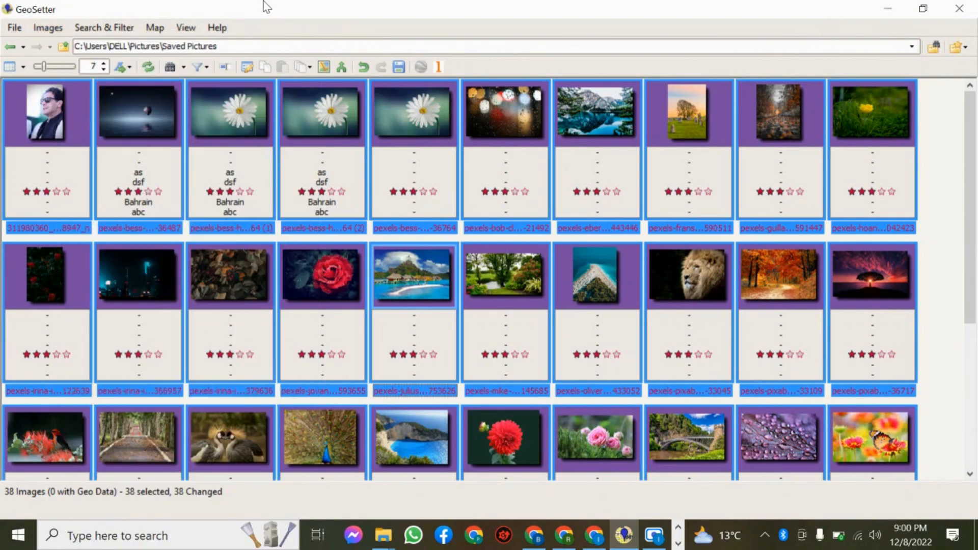
- Browse the folder tree and open the Saved Pictures folder under Pictures as the image source
{"action": "left_click", "coordinate": [39, 29]}
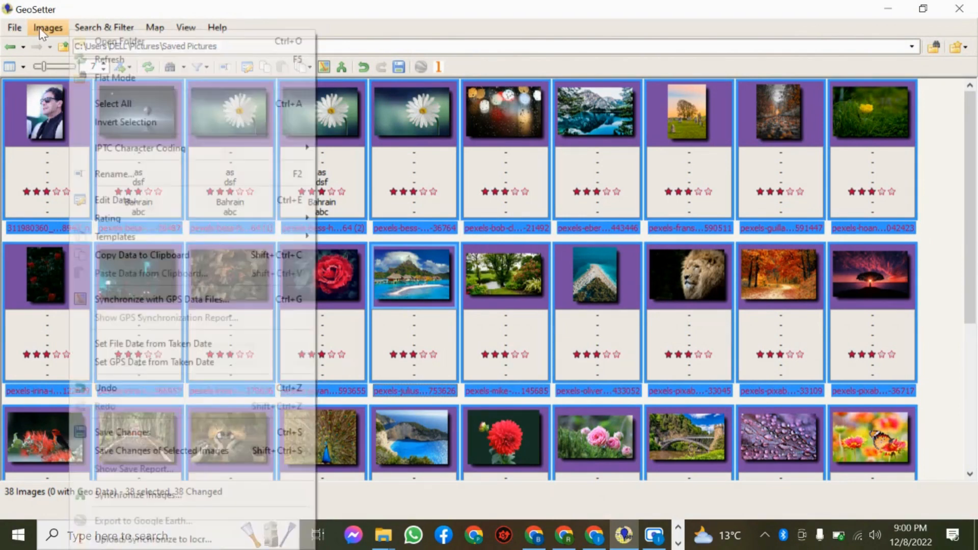
{"action": "left_click", "coordinate": [121, 40]}
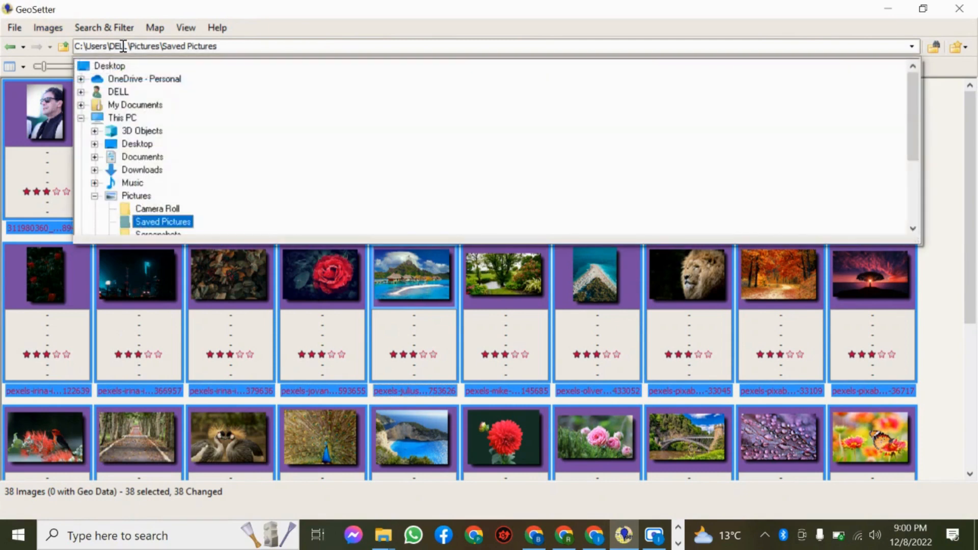
{"action": "left_click", "coordinate": [127, 171]}
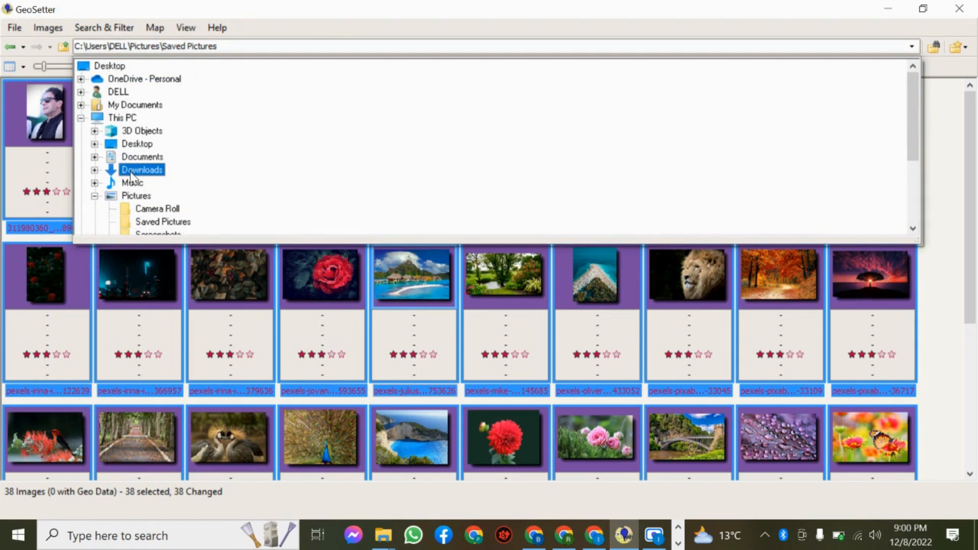
{"action": "left_click", "coordinate": [92, 170]}
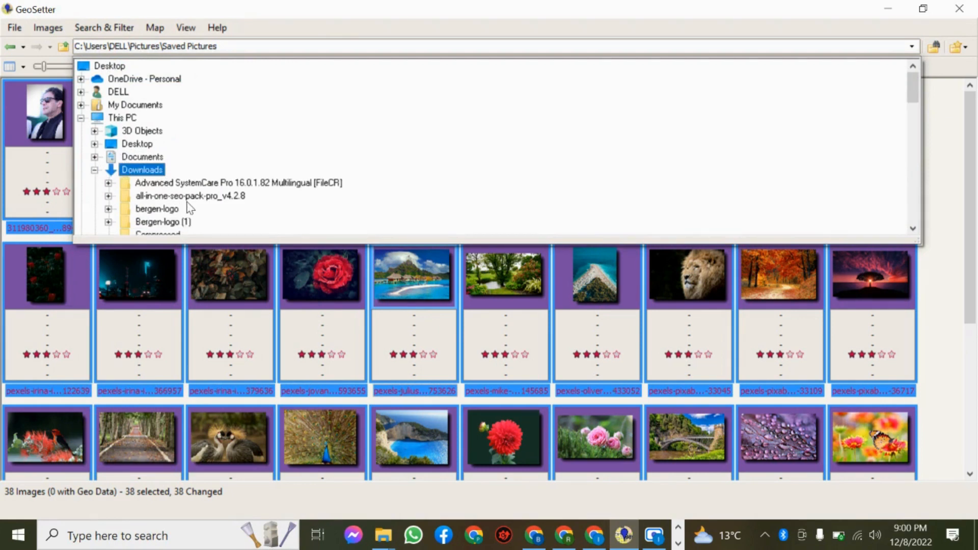
{"action": "scroll", "coordinate": [173, 207], "scroll_direction": "down", "scroll_amount": 2}
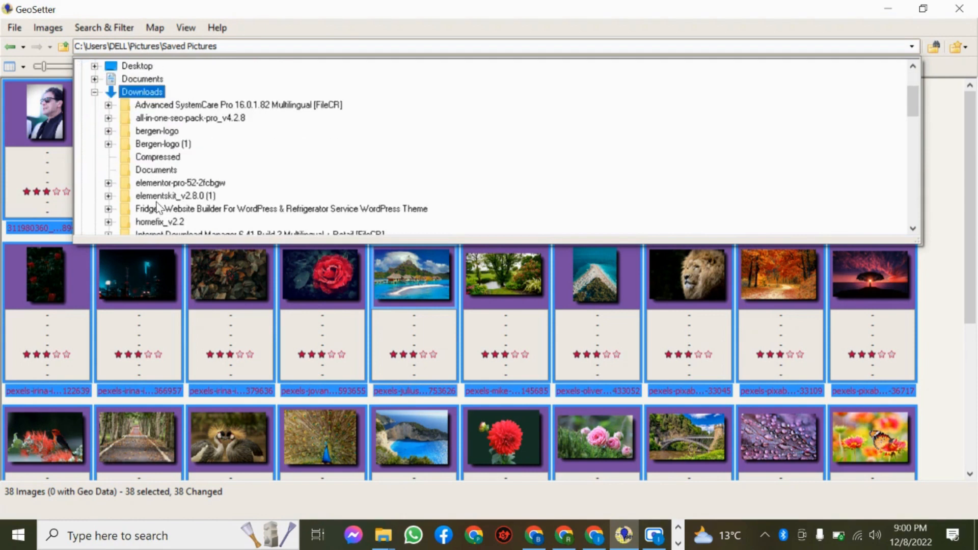
{"action": "scroll", "coordinate": [158, 207], "scroll_direction": "down", "scroll_amount": 6}
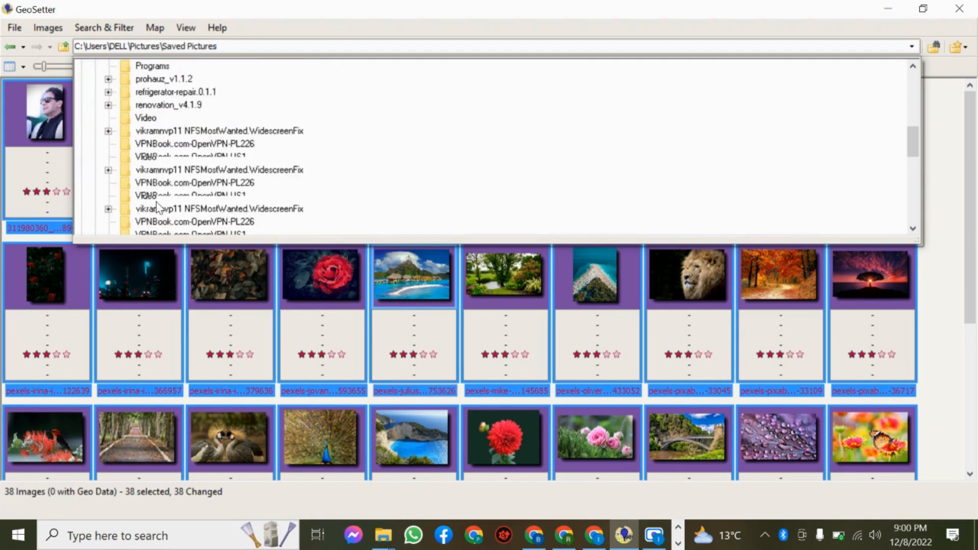
{"action": "scroll", "coordinate": [157, 207], "scroll_direction": "down", "scroll_amount": 3}
{"action": "scroll", "coordinate": [158, 207], "scroll_direction": "up", "scroll_amount": 9}
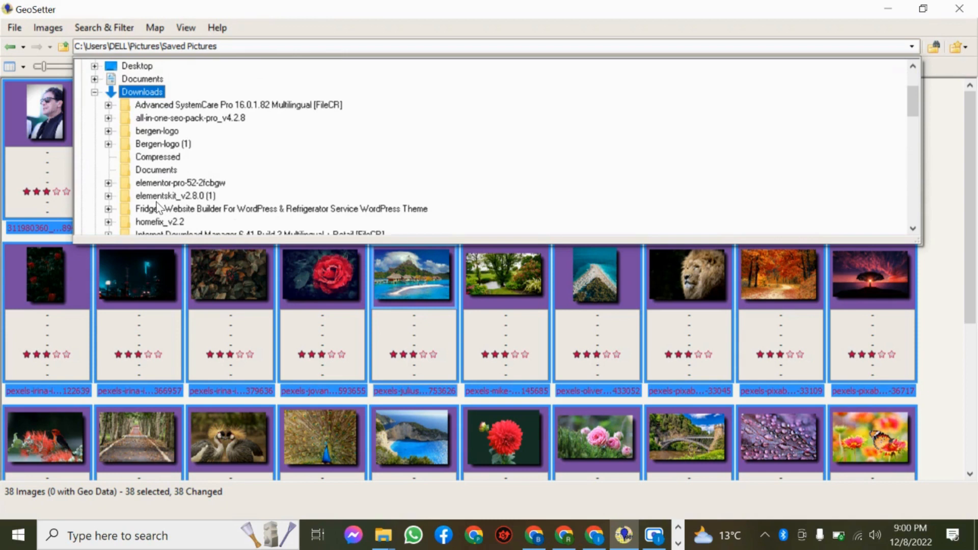
{"action": "left_click", "coordinate": [95, 92]}
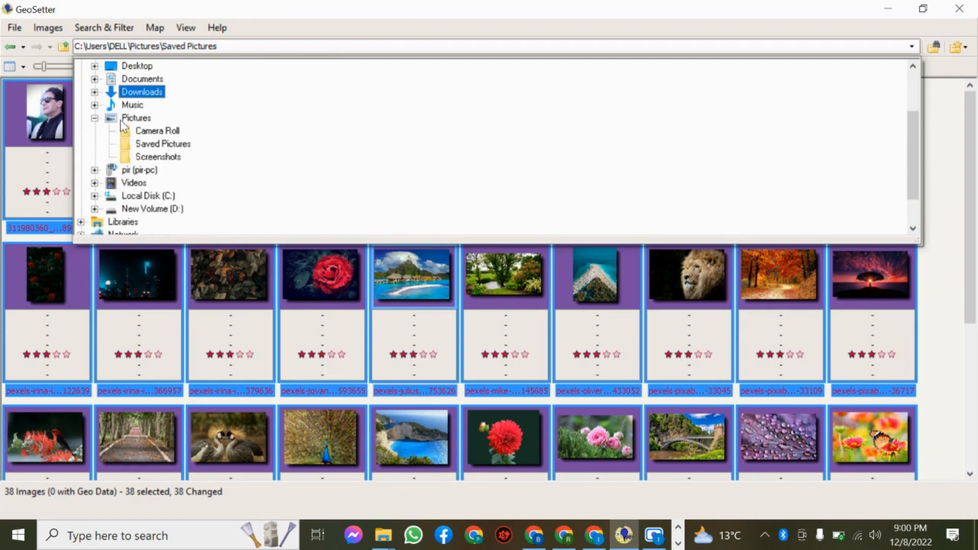
{"action": "left_click", "coordinate": [143, 146]}
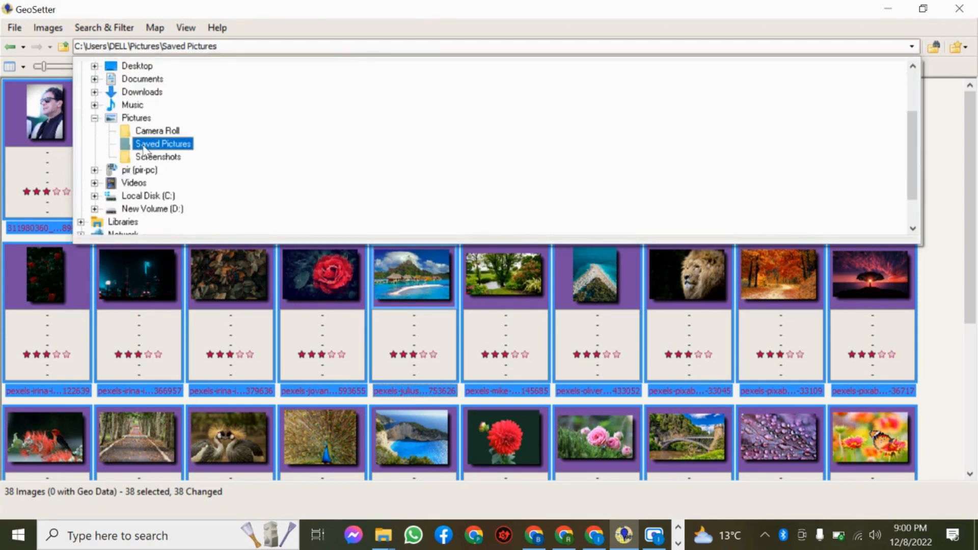
{"action": "left_click", "coordinate": [144, 148]}
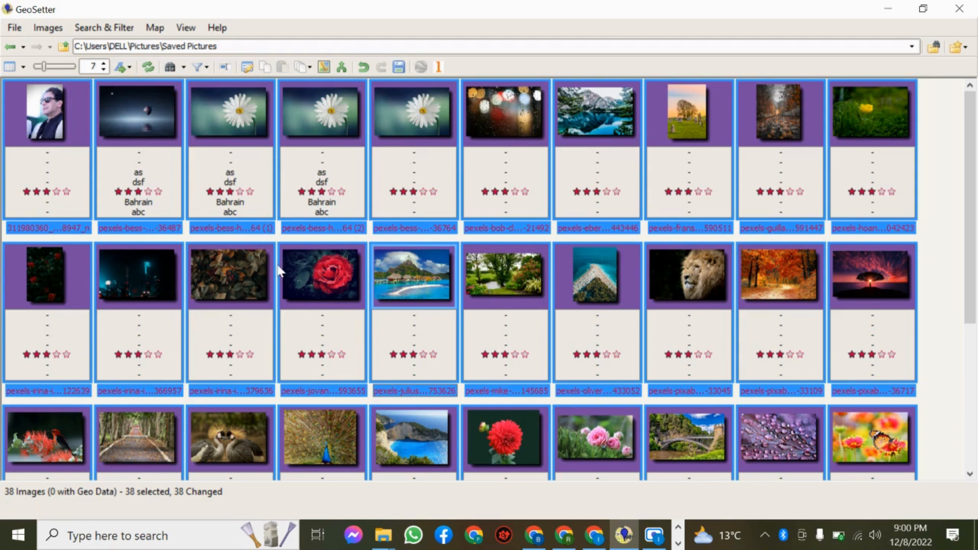
- Clear the selection of all images and look over the thumbnails of the folder
{"action": "left_click", "coordinate": [277, 243]}
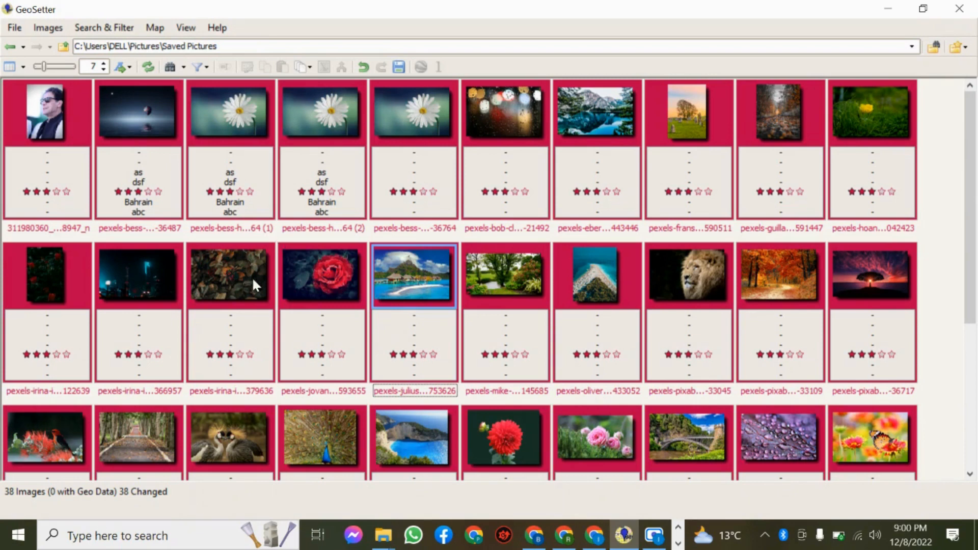
{"action": "scroll", "coordinate": [251, 279], "scroll_direction": "down", "scroll_amount": 3}
{"action": "scroll", "coordinate": [253, 288], "scroll_direction": "up", "scroll_amount": 3}
{"action": "mouse_move", "coordinate": [252, 282]}
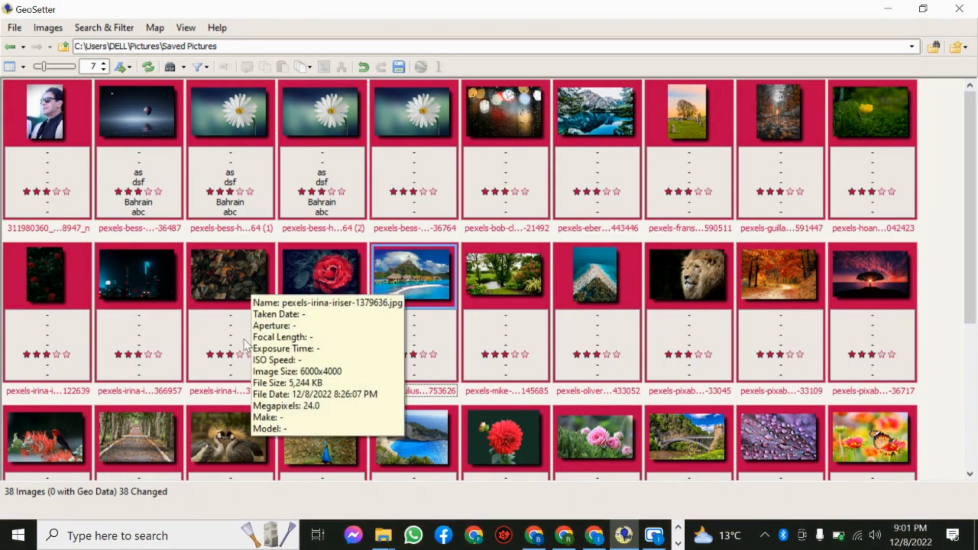
- Switch to the File Explorer window showing Downloads and open the Saved Pictures folder inside Pictures
{"action": "left_click", "coordinate": [385, 535]}
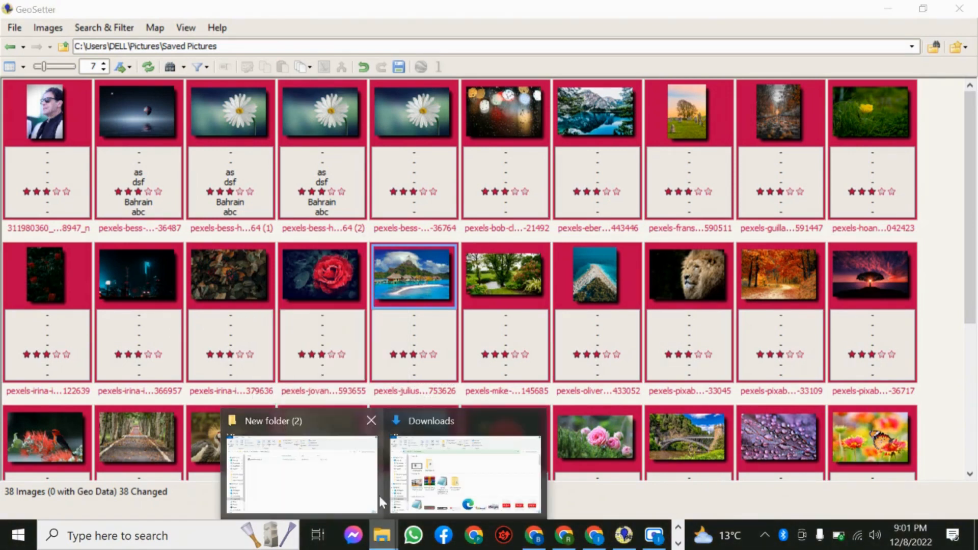
{"action": "left_click", "coordinate": [427, 493]}
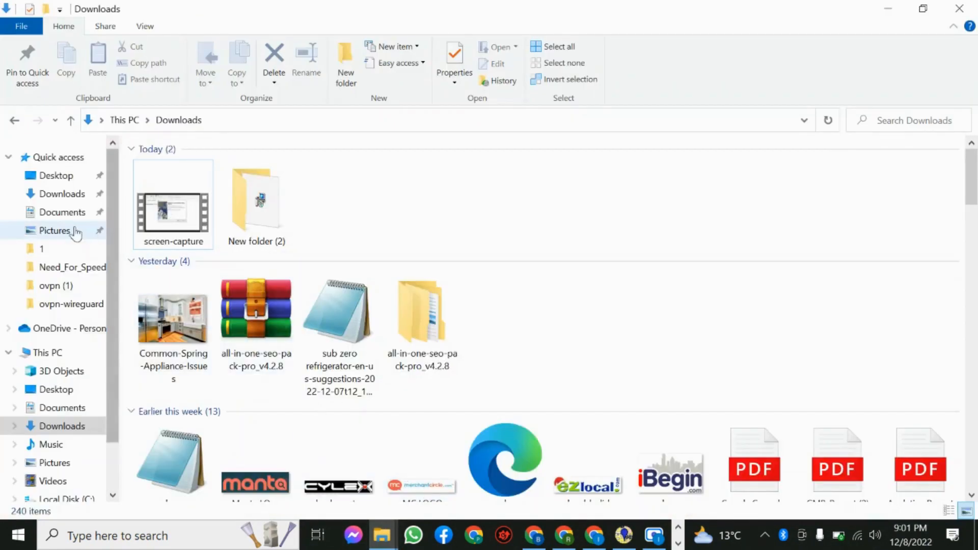
{"action": "left_click", "coordinate": [71, 230]}
{"action": "left_click", "coordinate": [260, 199]}
{"action": "double_click", "coordinate": [259, 199]}
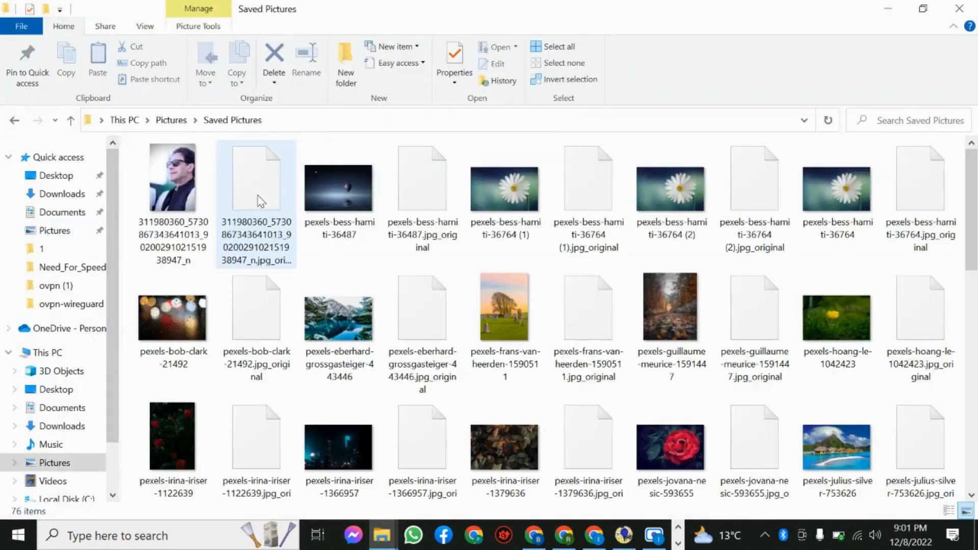
- Review the Details properties of the image pexels-bess-hamiti-36764 (1), then close its properties and the File Explorer window
{"action": "right_click", "coordinate": [515, 202]}
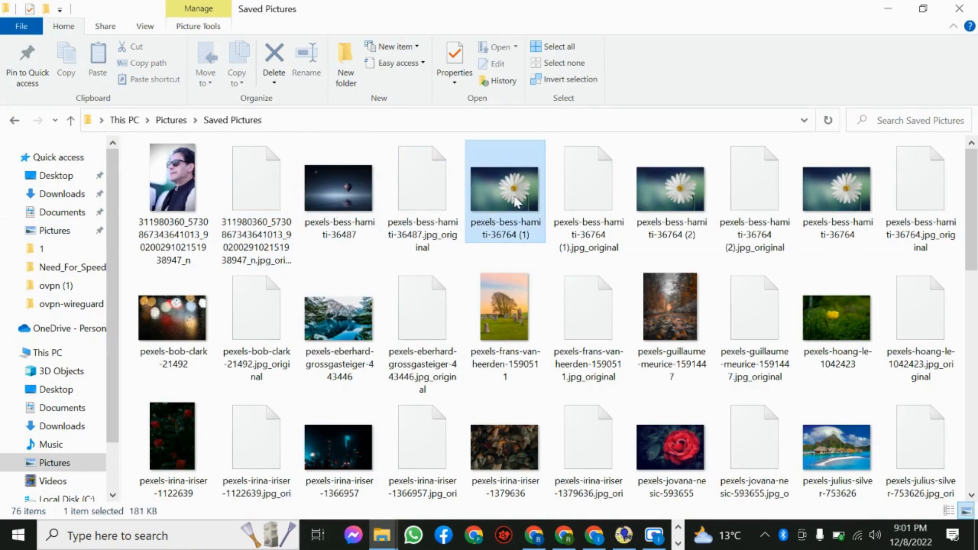
{"action": "left_click", "coordinate": [543, 509]}
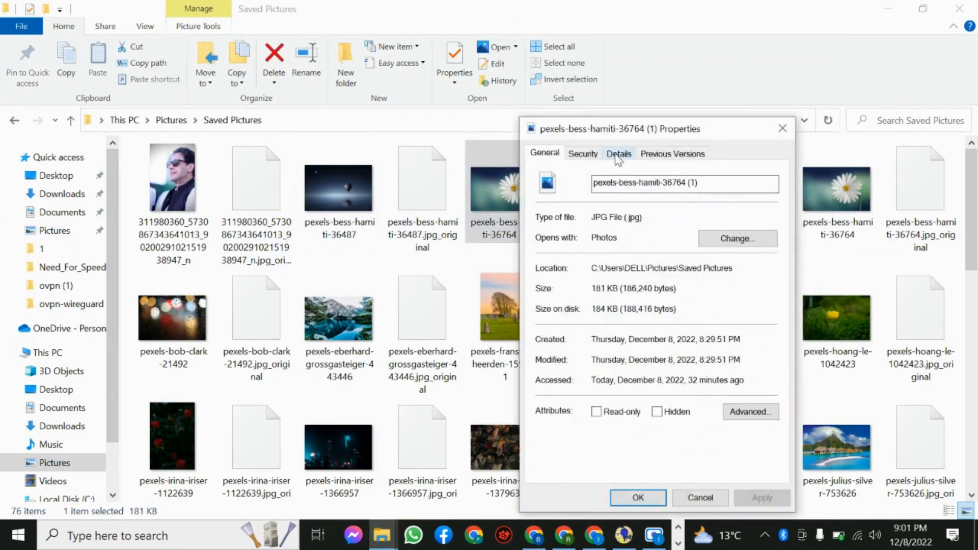
{"action": "left_click", "coordinate": [617, 158]}
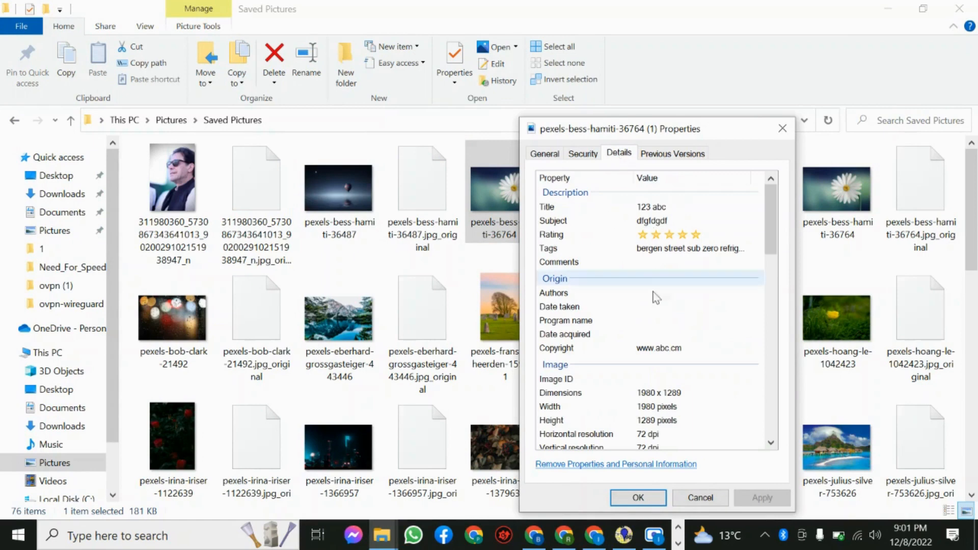
{"action": "scroll", "coordinate": [661, 329], "scroll_direction": "down", "scroll_amount": 6}
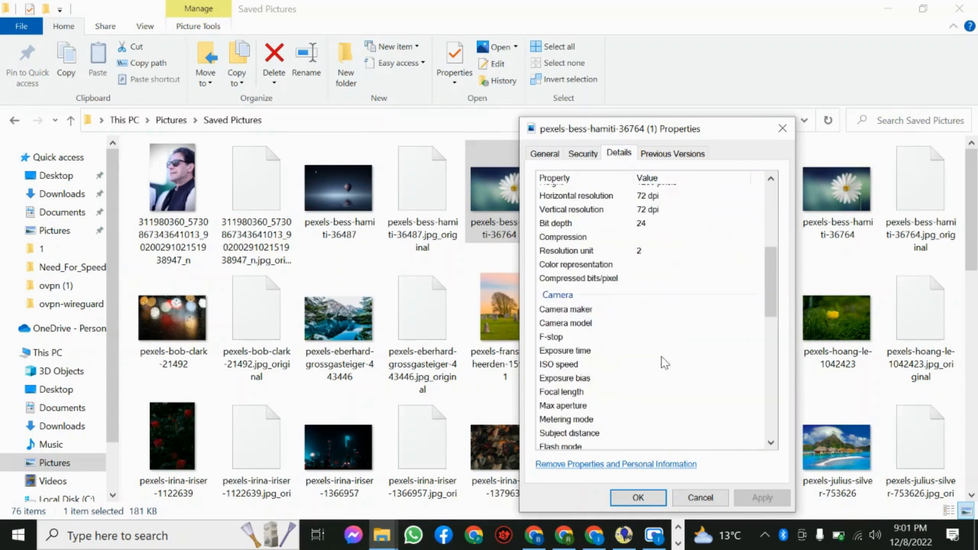
{"action": "left_click", "coordinate": [718, 498]}
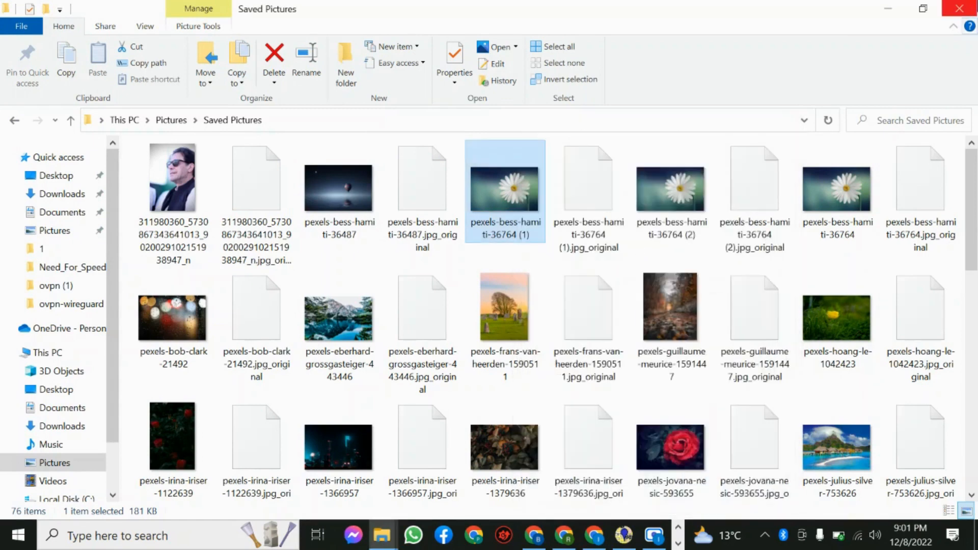
{"action": "left_click", "coordinate": [959, 8]}
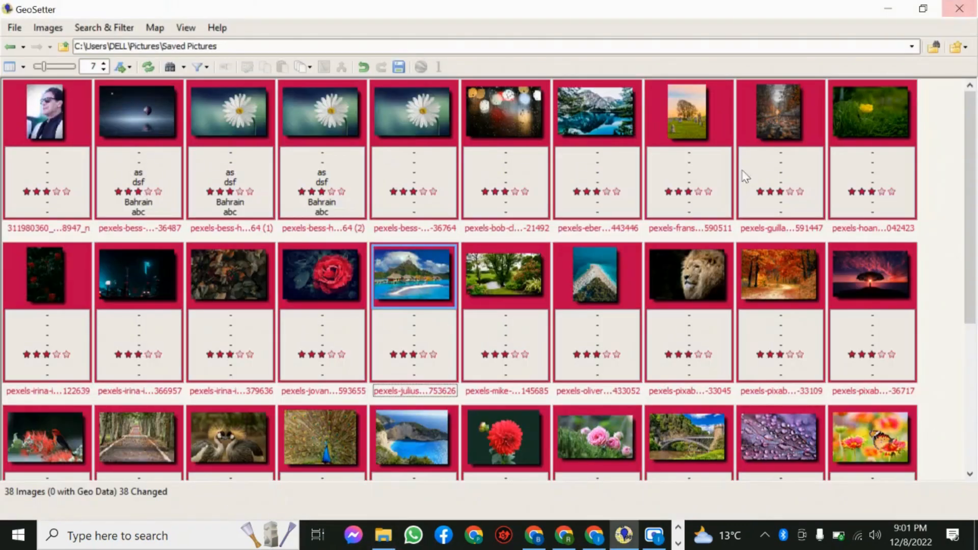
{"action": "scroll", "coordinate": [972, 187], "scroll_direction": "up", "scroll_amount": 5}
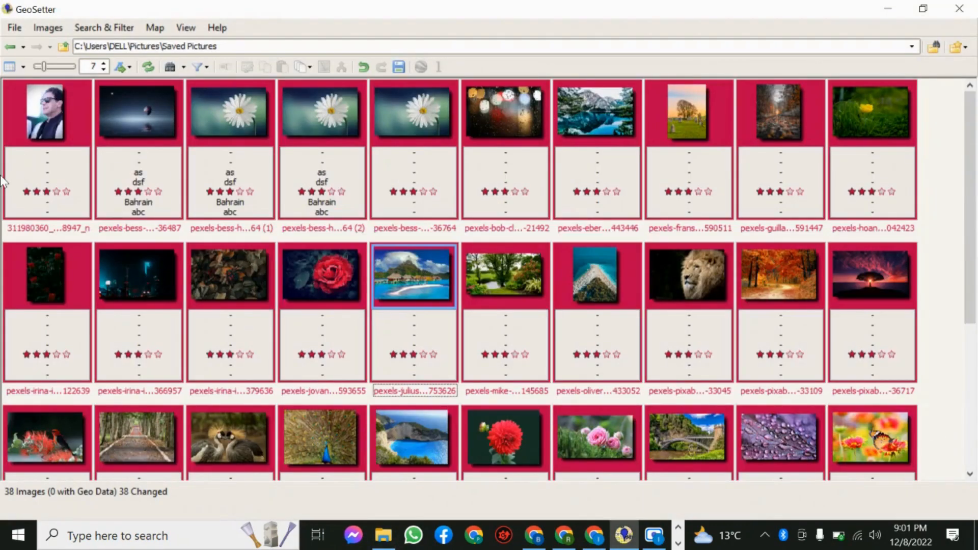
{"action": "mouse_move", "coordinate": [20, 151]}
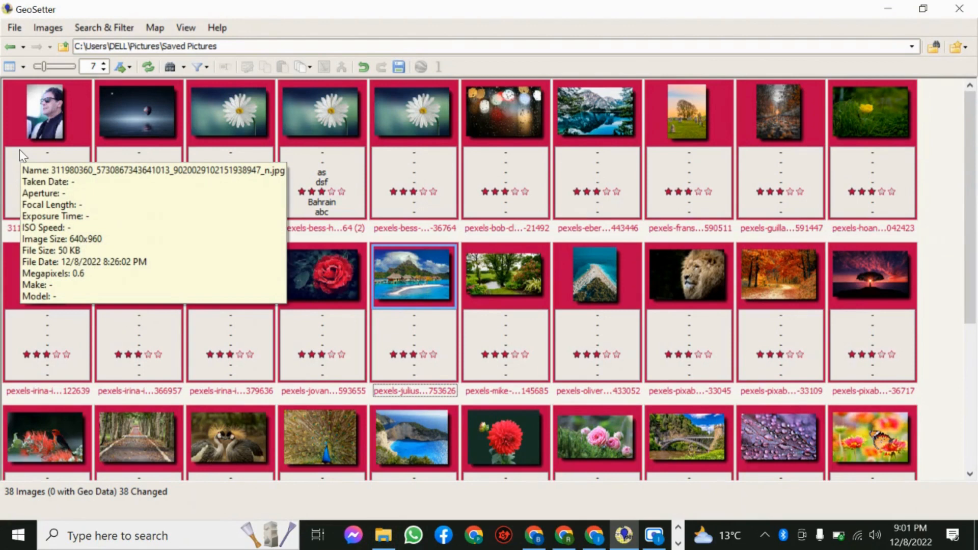
{"action": "mouse_move", "coordinate": [114, 142]}
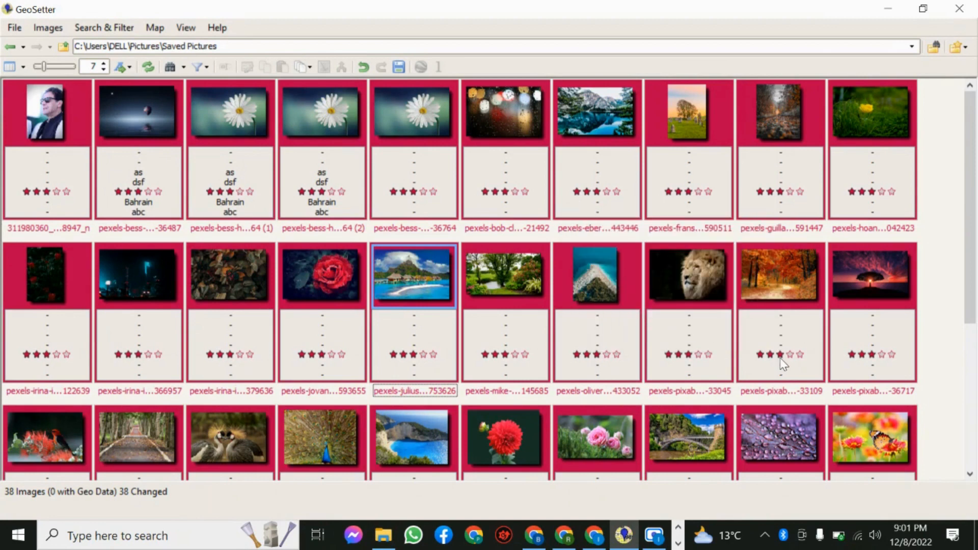
{"action": "mouse_move", "coordinate": [783, 362]}
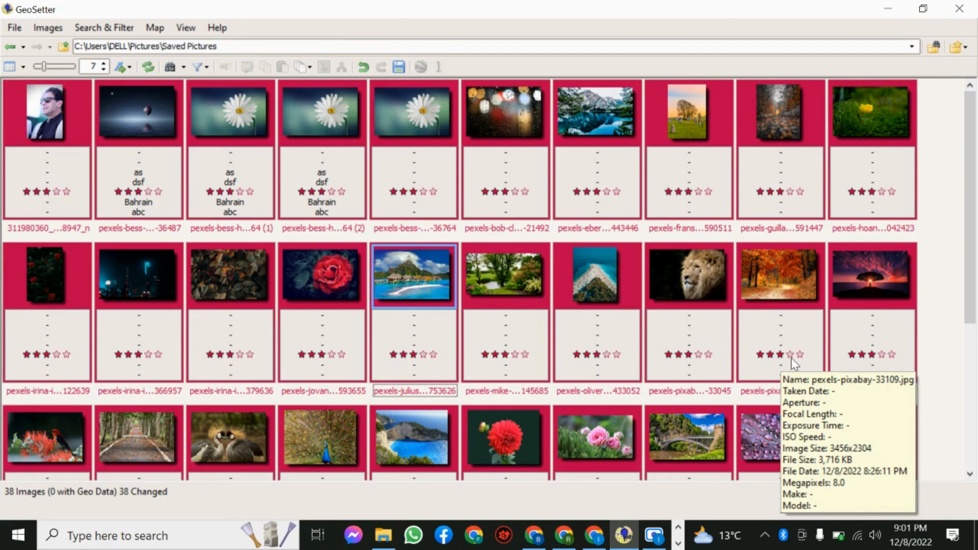
- Clear the star rating of the three first-row images ending in 36764, 21492 and 443446
{"action": "left_click", "coordinate": [426, 185]}
{"action": "mouse_move", "coordinate": [515, 186]}
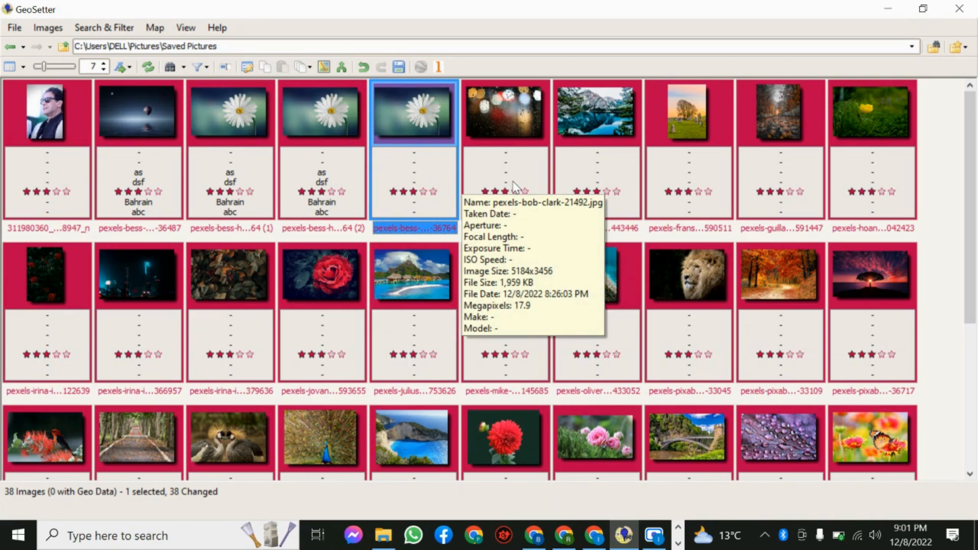
{"action": "left_click", "coordinate": [482, 175], "text": "ctrl"}
{"action": "left_click", "coordinate": [603, 163], "text": "ctrl"}
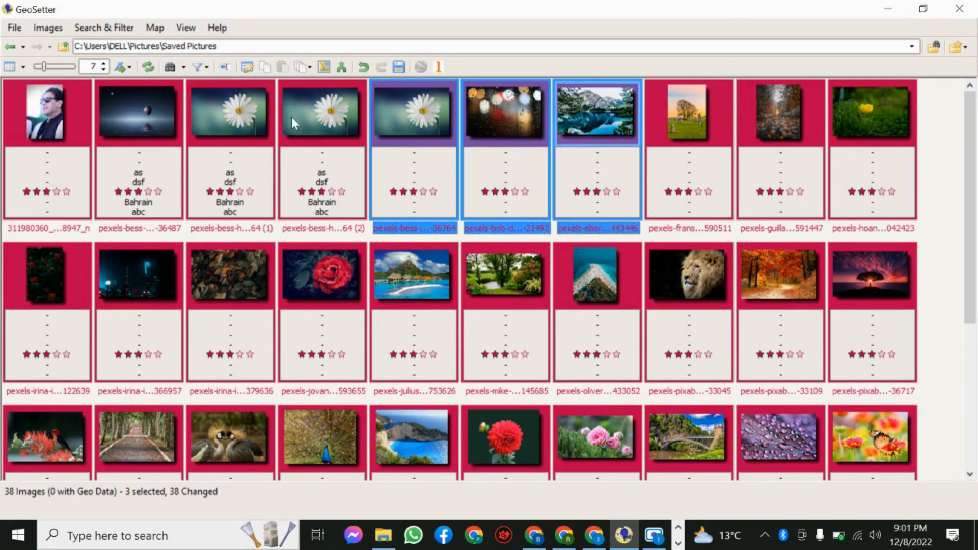
{"action": "left_click", "coordinate": [49, 29]}
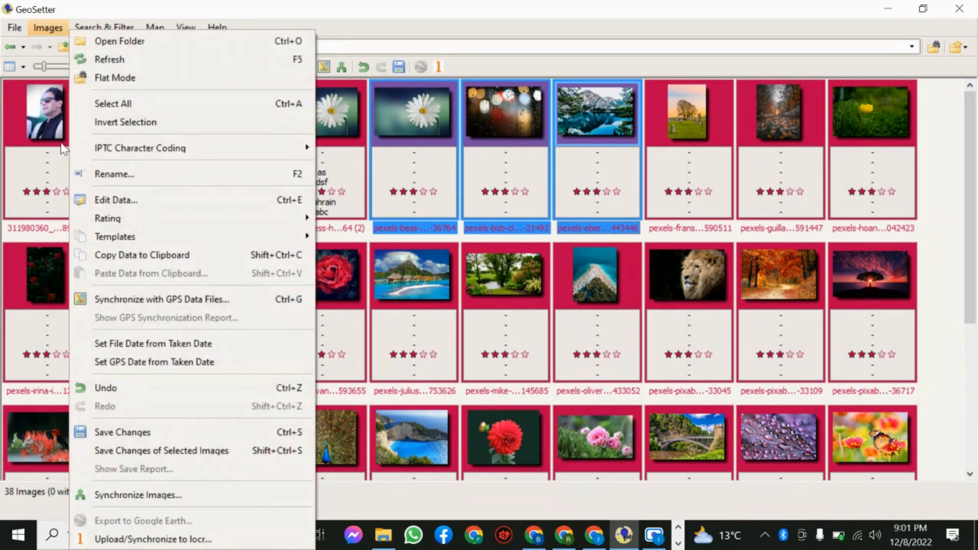
{"action": "mouse_move", "coordinate": [120, 216]}
{"action": "left_click", "coordinate": [367, 218]}
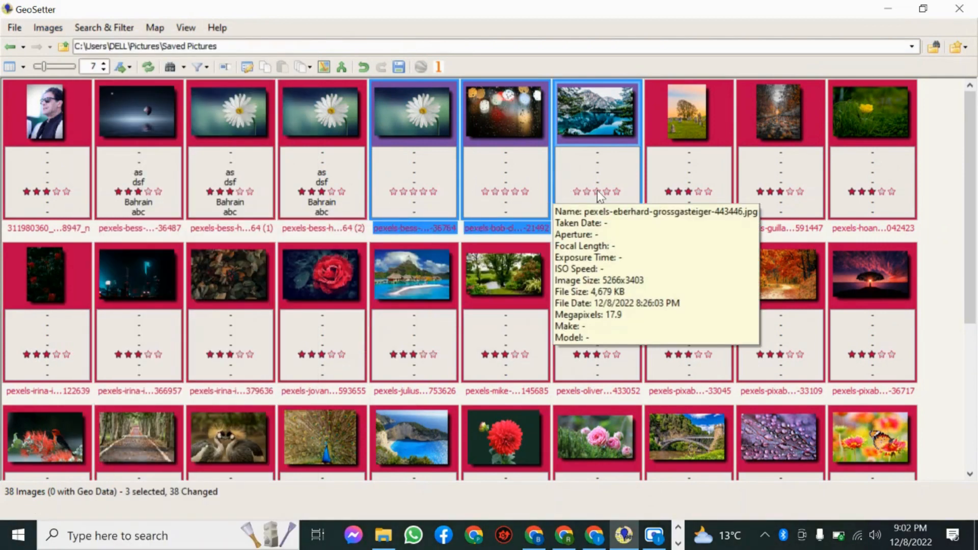
- Clear the star rating of all images in the folder, deselect them and check the thumbnails
{"action": "left_click", "coordinate": [311, 179]}
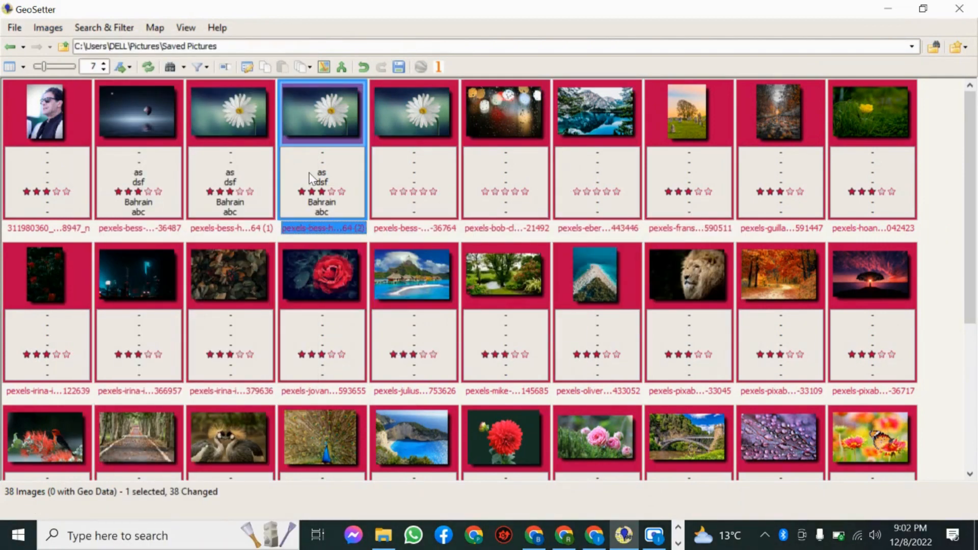
{"action": "key", "text": "ctrl+a"}
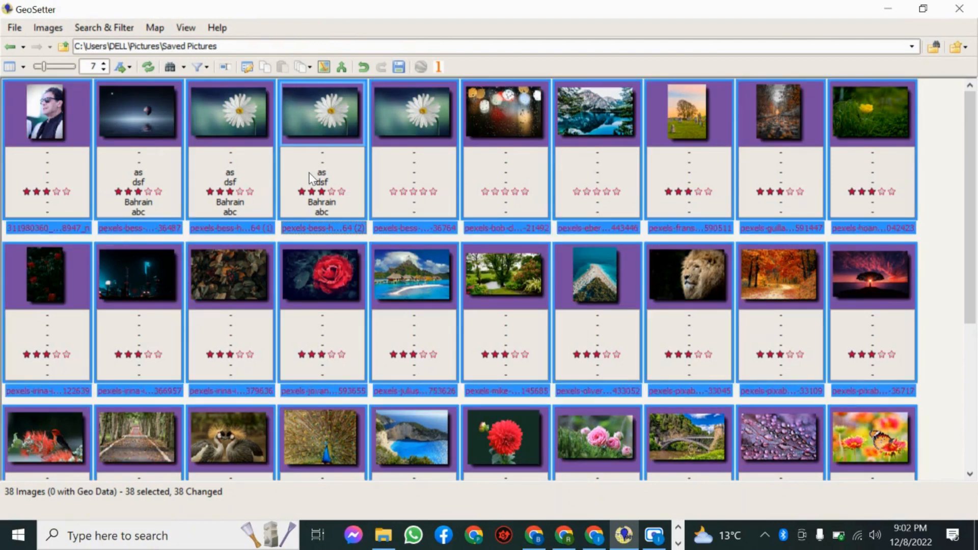
{"action": "left_click", "coordinate": [48, 27]}
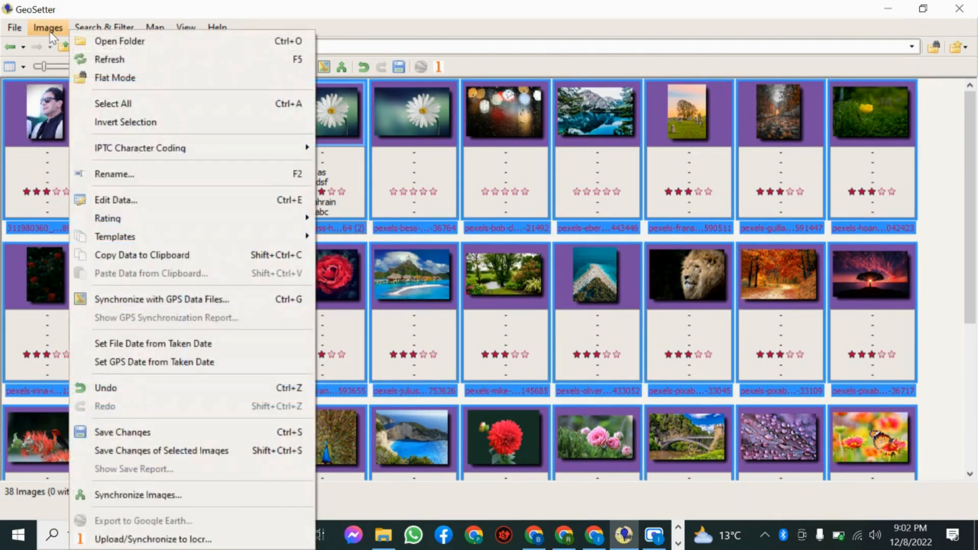
{"action": "mouse_move", "coordinate": [279, 218]}
{"action": "left_click", "coordinate": [345, 216]}
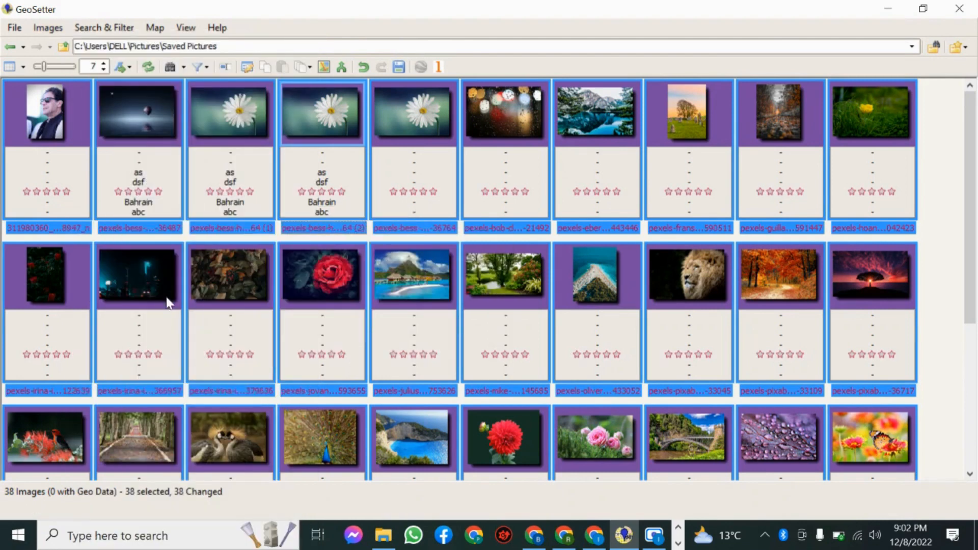
{"action": "left_click", "coordinate": [943, 215]}
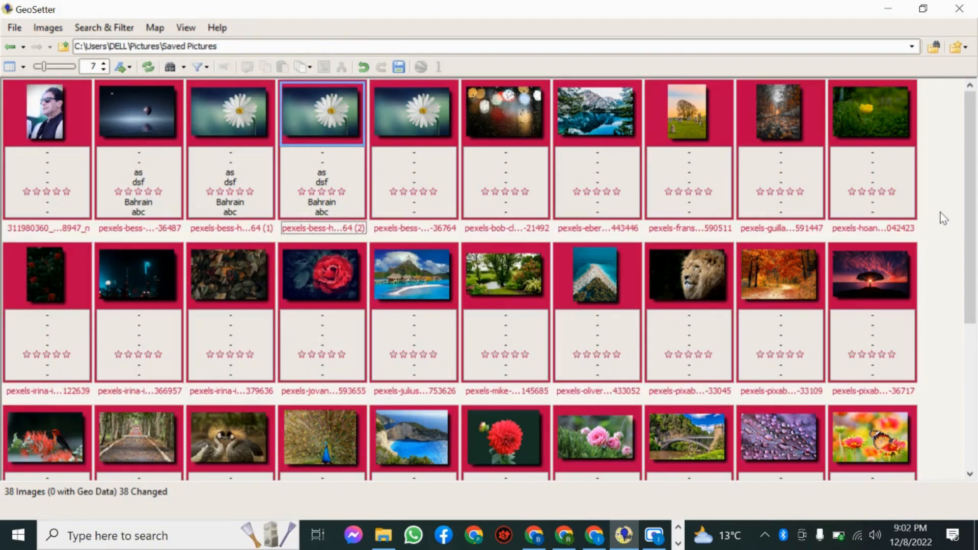
{"action": "scroll", "coordinate": [942, 216], "scroll_direction": "down", "scroll_amount": 5}
{"action": "scroll", "coordinate": [760, 294], "scroll_direction": "up", "scroll_amount": 5}
- Open the data of all images for editing and look through the contact, source/description, custom view and categories fields
{"action": "key", "text": "ctrl+a"}
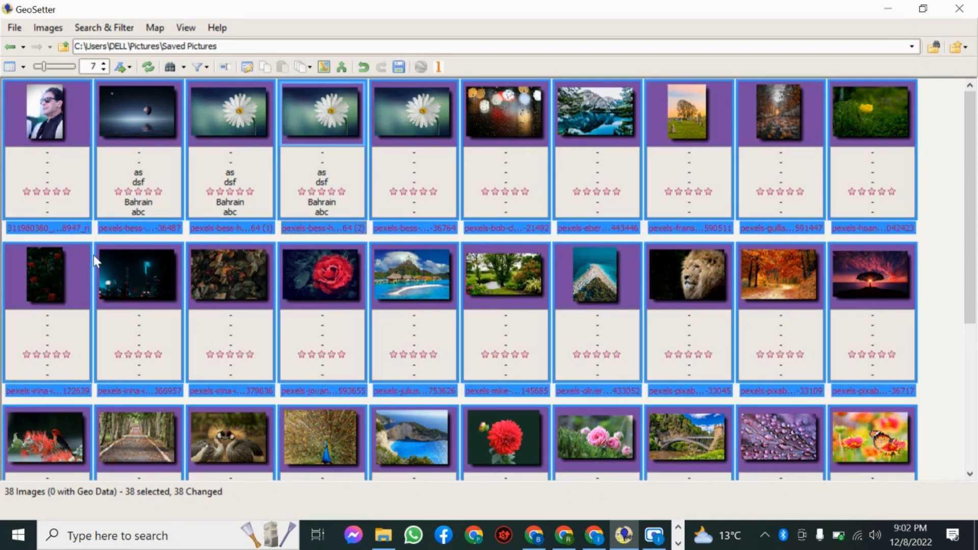
{"action": "left_click", "coordinate": [47, 28]}
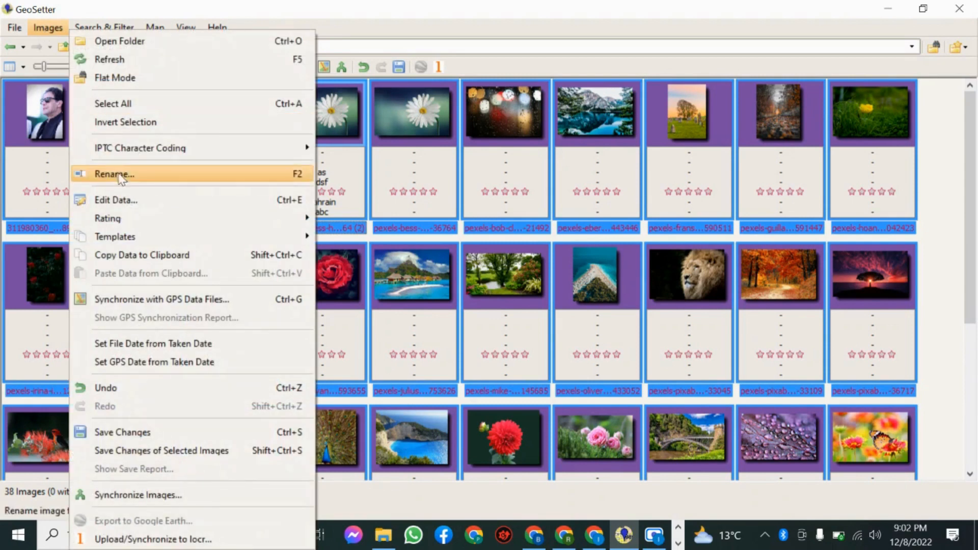
{"action": "left_click", "coordinate": [127, 200]}
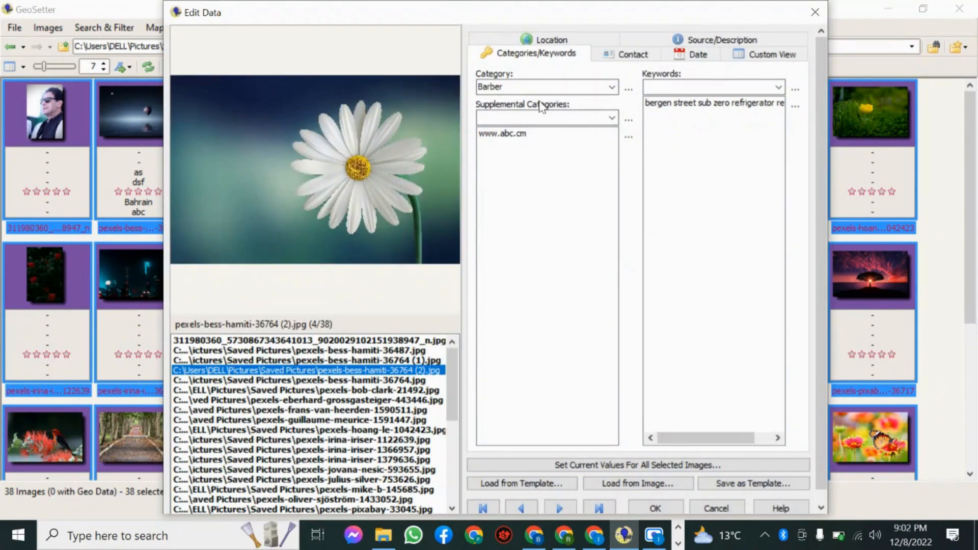
{"action": "left_click", "coordinate": [562, 42]}
{"action": "left_click", "coordinate": [638, 38]}
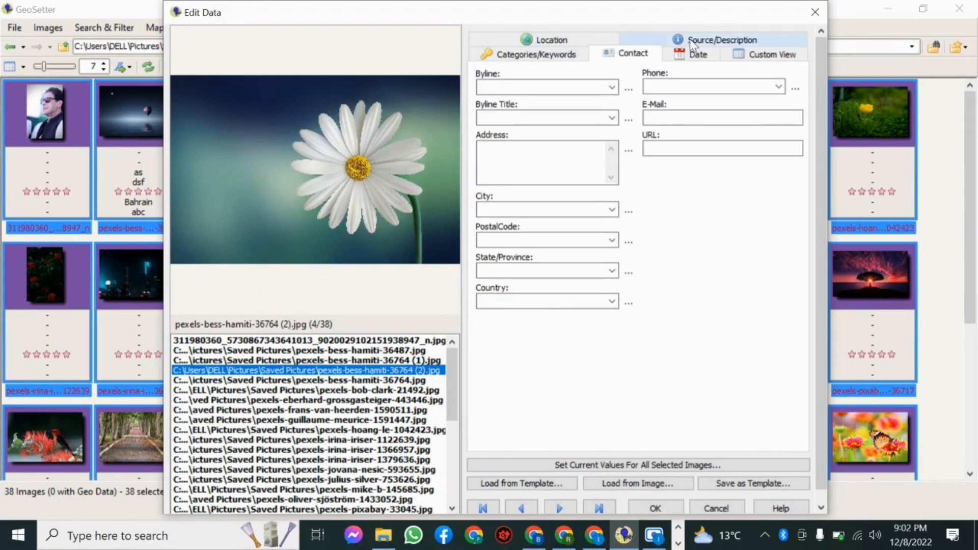
{"action": "left_click", "coordinate": [693, 43]}
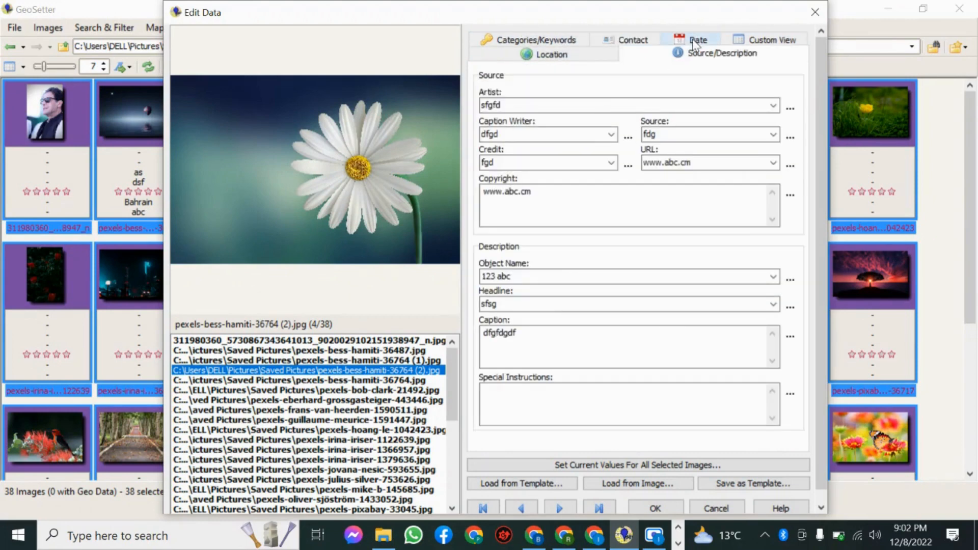
{"action": "left_click", "coordinate": [760, 40]}
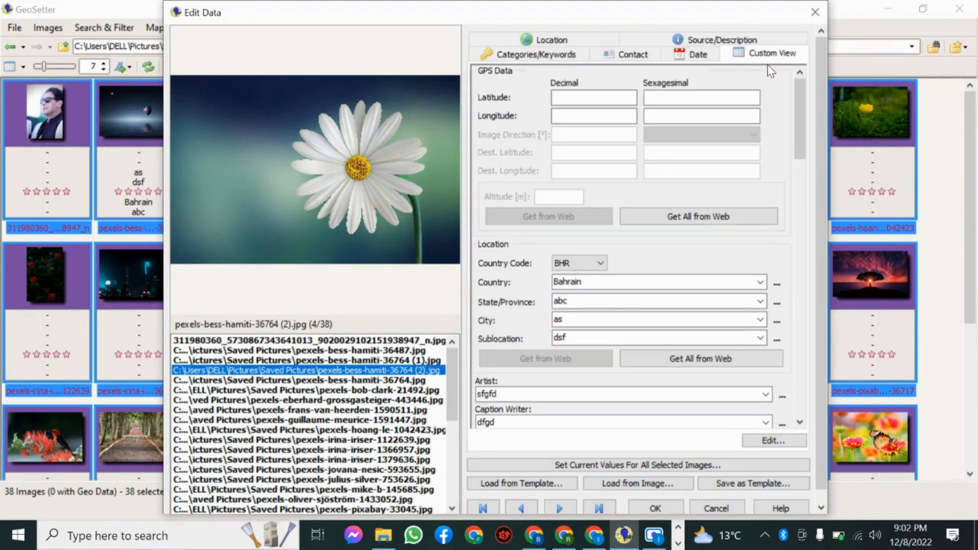
{"action": "left_click", "coordinate": [519, 57]}
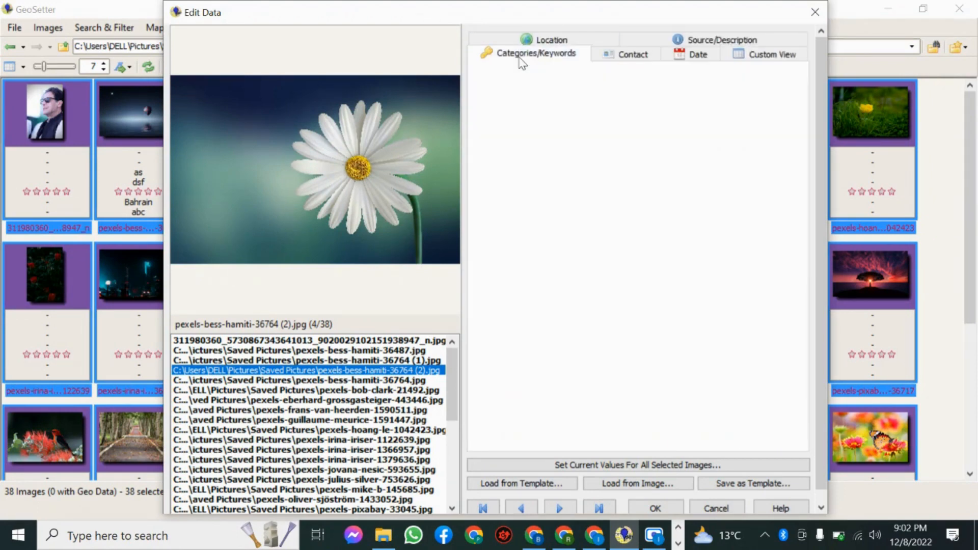
{"action": "left_click", "coordinate": [634, 55]}
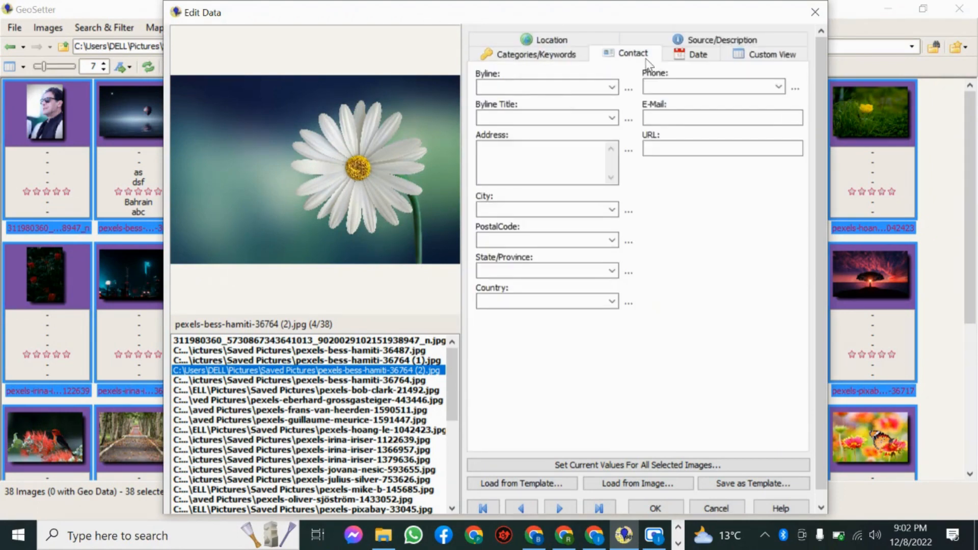
- Copy the latitude 40.7593934 from the Google Maps address in Chrome and enter it as the decimal latitude of the image location in GeoSetter
{"action": "left_click", "coordinate": [542, 43]}
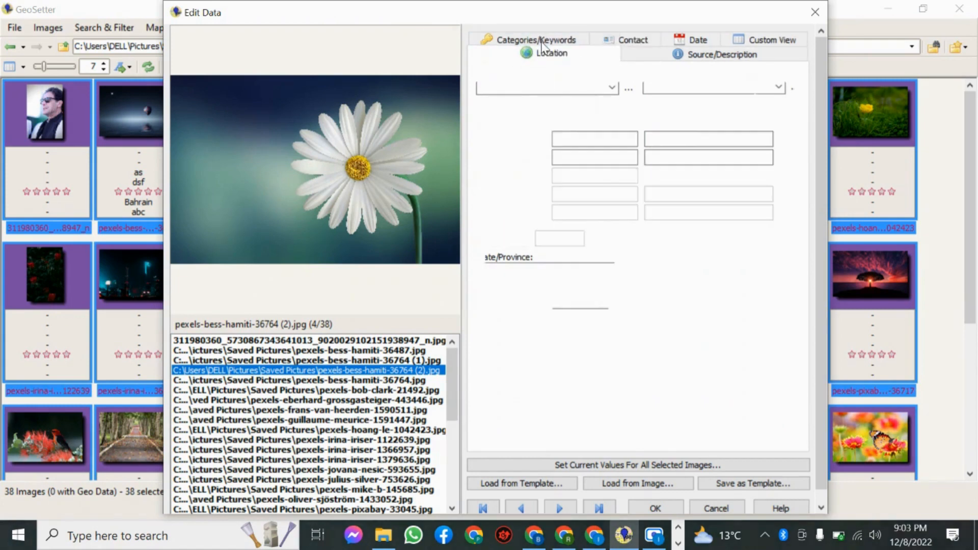
{"action": "left_click", "coordinate": [567, 136]}
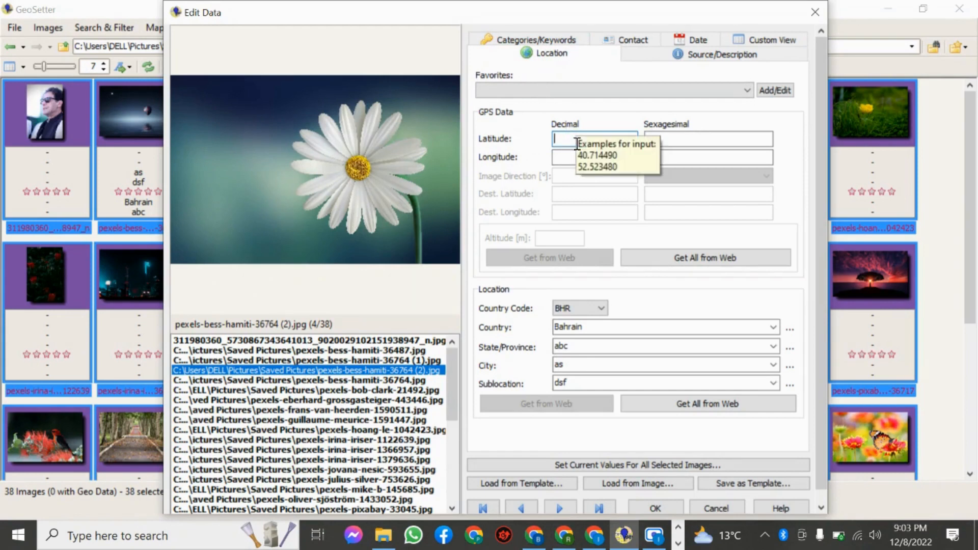
{"action": "left_click", "coordinate": [594, 536]}
{"action": "left_click", "coordinate": [131, 9]}
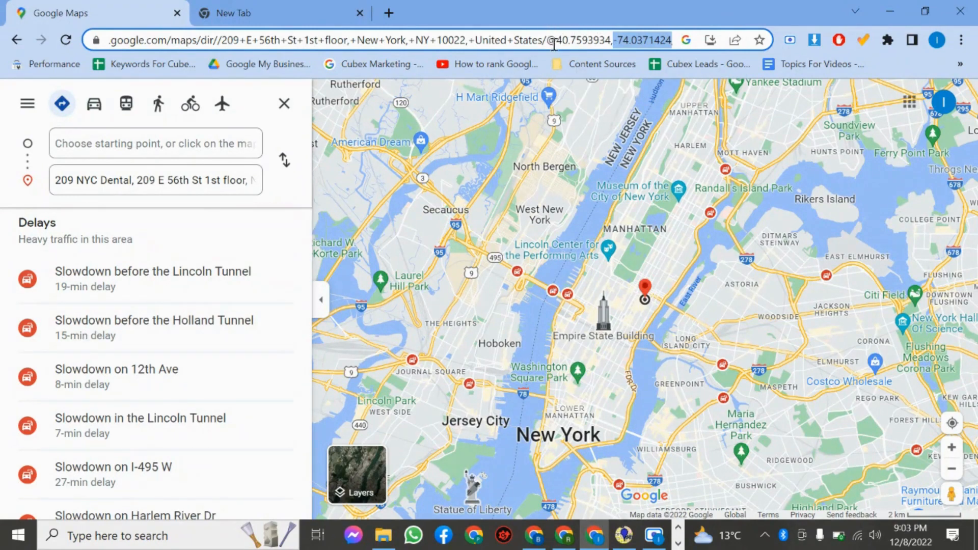
{"action": "left_click_drag", "start_coordinate": [557, 41], "coordinate": [613, 43]}
{"action": "key", "text": "ctrl+c"}
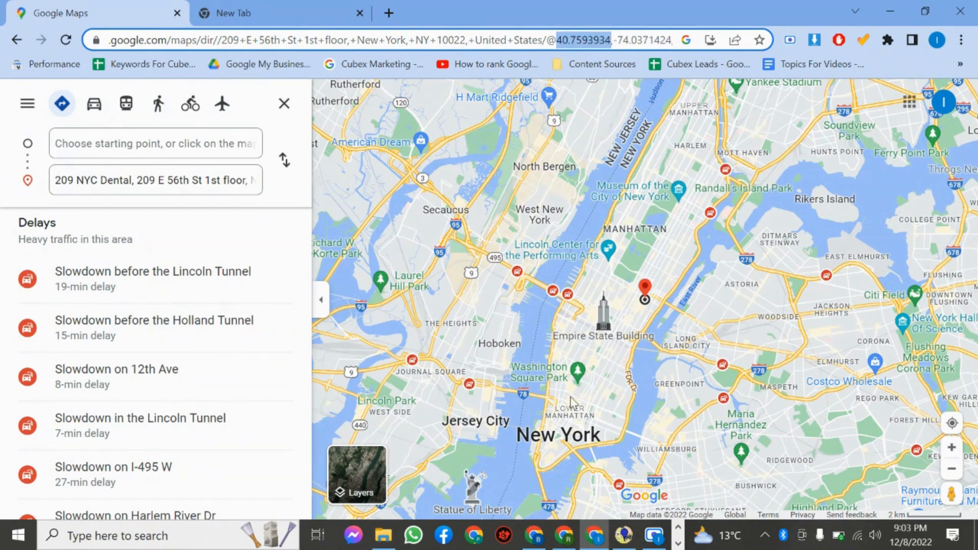
{"action": "left_click", "coordinate": [624, 535]}
{"action": "key", "text": "ctrl+v"}
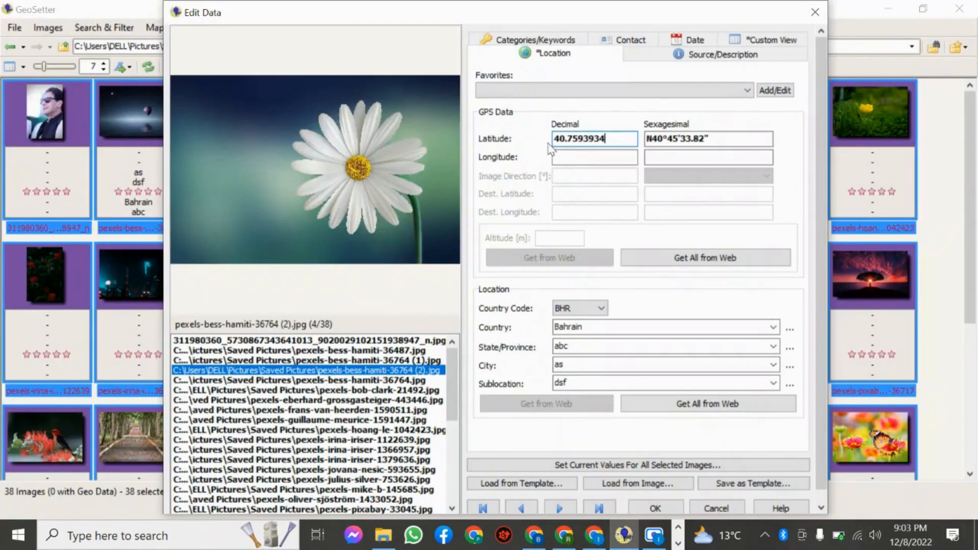
- Copy the longitude -74.0371424 from the Google Maps address in Chrome and enter it as the decimal longitude in GeoSetter
{"action": "left_click", "coordinate": [565, 157]}
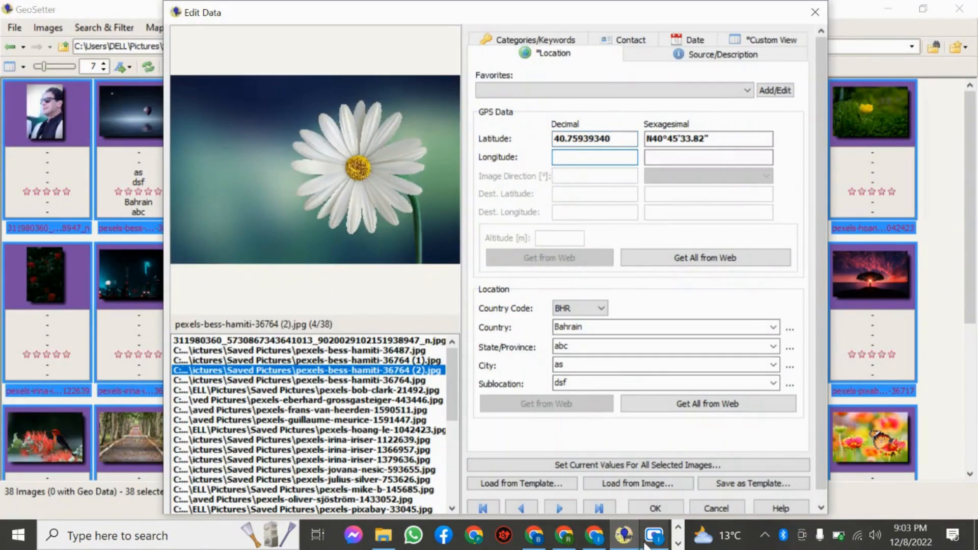
{"action": "left_click", "coordinate": [597, 536]}
{"action": "key", "text": "Right"}
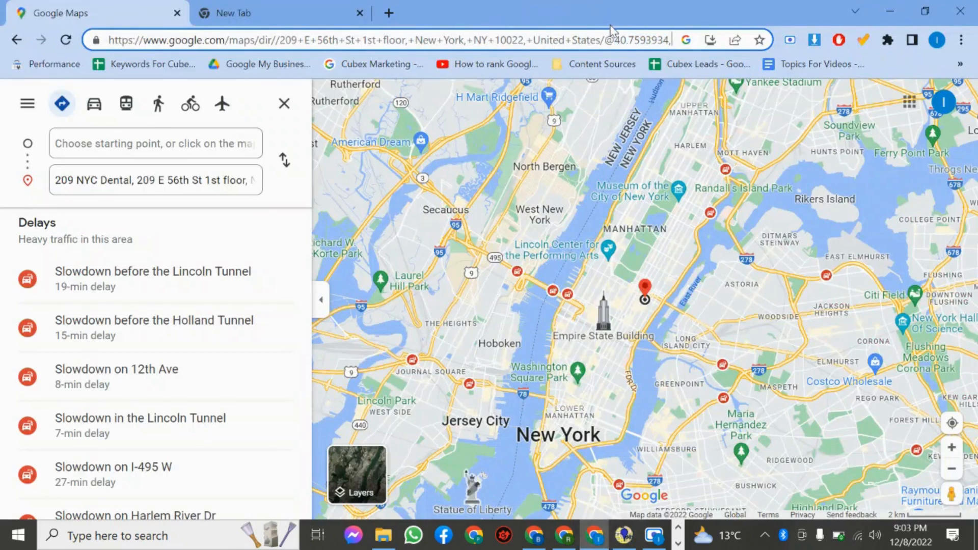
{"action": "key", "text": "shift+Right"}
{"action": "key", "text": "shift+Right"}
{"action": "key", "text": "shift+Right"}
{"action": "key", "text": "shift+Right"}
{"action": "key", "text": "shift+Right"}
{"action": "key", "text": "shift+Right"}
{"action": "key", "text": "shift+Right"}
{"action": "key", "text": "shift+Right"}
{"action": "key", "text": "shift+Right"}
{"action": "key", "text": "shift+Right"}
{"action": "key", "text": "shift+Right"}
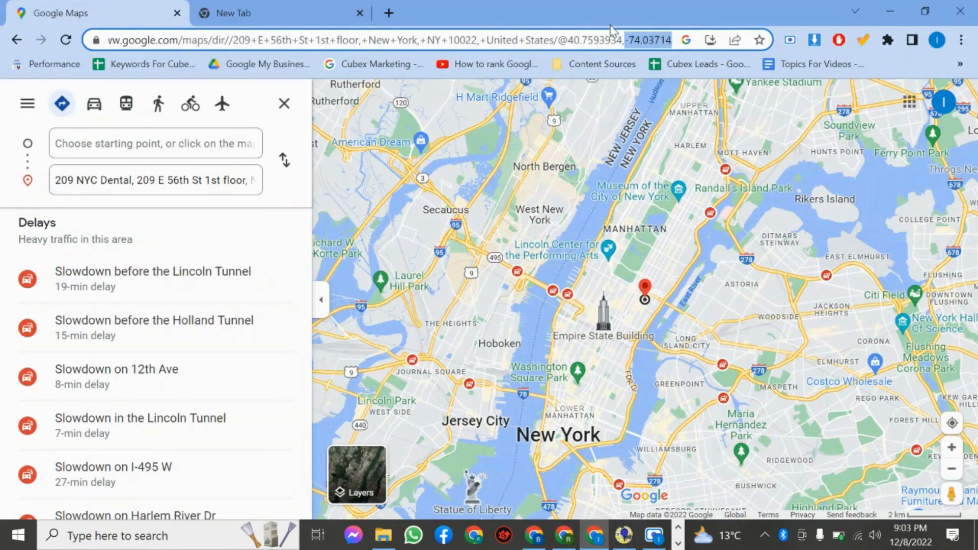
{"action": "key", "text": "shift+Right"}
{"action": "key", "text": "shift+Right"}
{"action": "key", "text": "shift+Left"}
{"action": "key", "text": "shift+Left"}
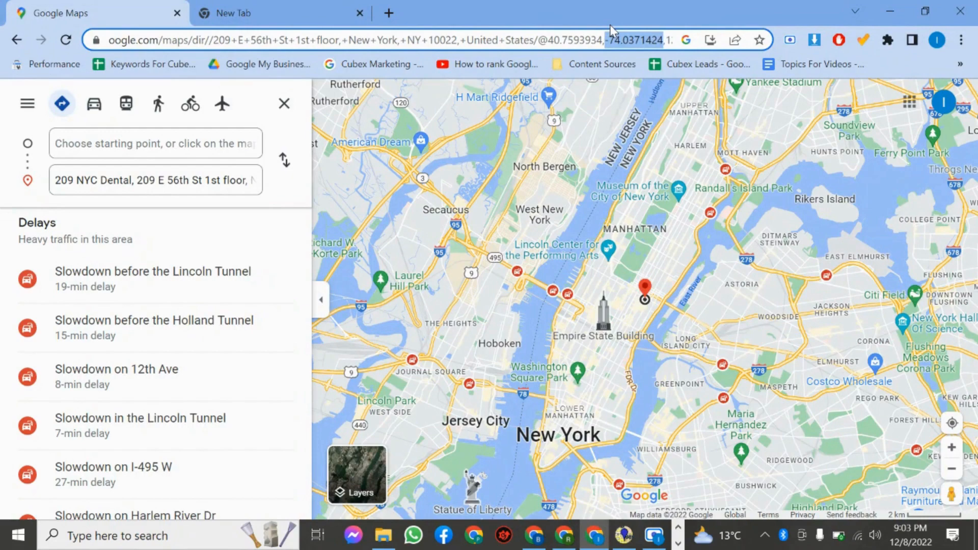
{"action": "key", "text": "ctrl+c"}
{"action": "left_click", "coordinate": [623, 535]}
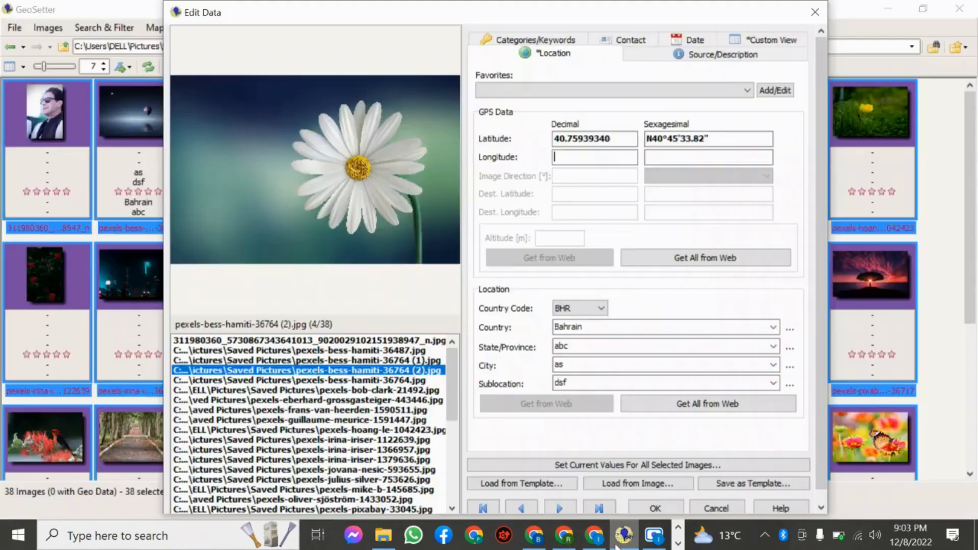
{"action": "left_click", "coordinate": [568, 161]}
{"action": "key", "text": "ctrl+v"}
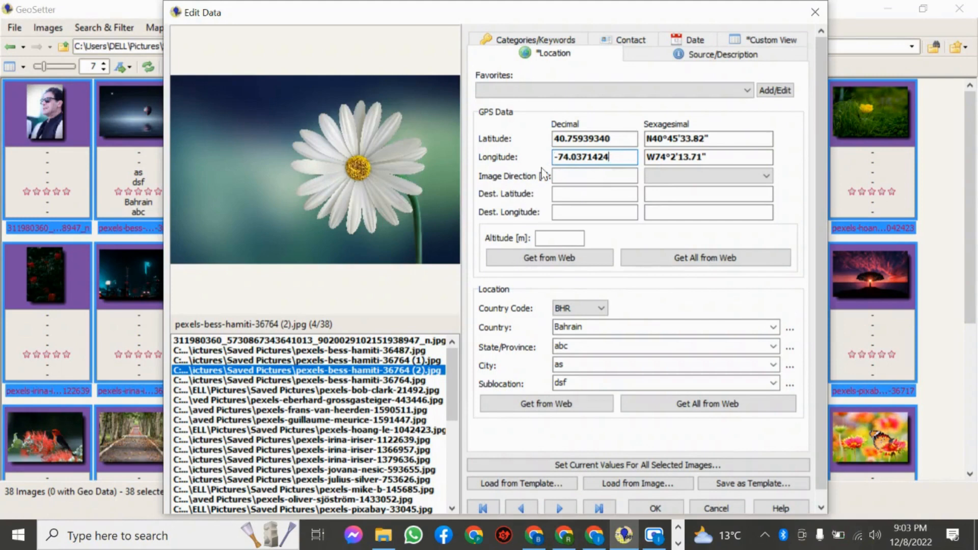
- Set the country code of the image location to USA
{"action": "left_click", "coordinate": [583, 309]}
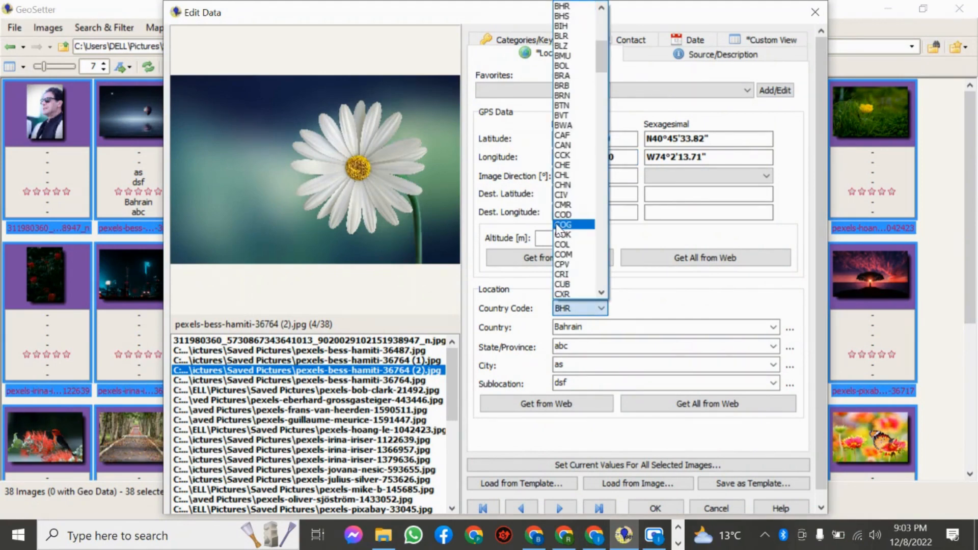
{"action": "key", "text": "u"}
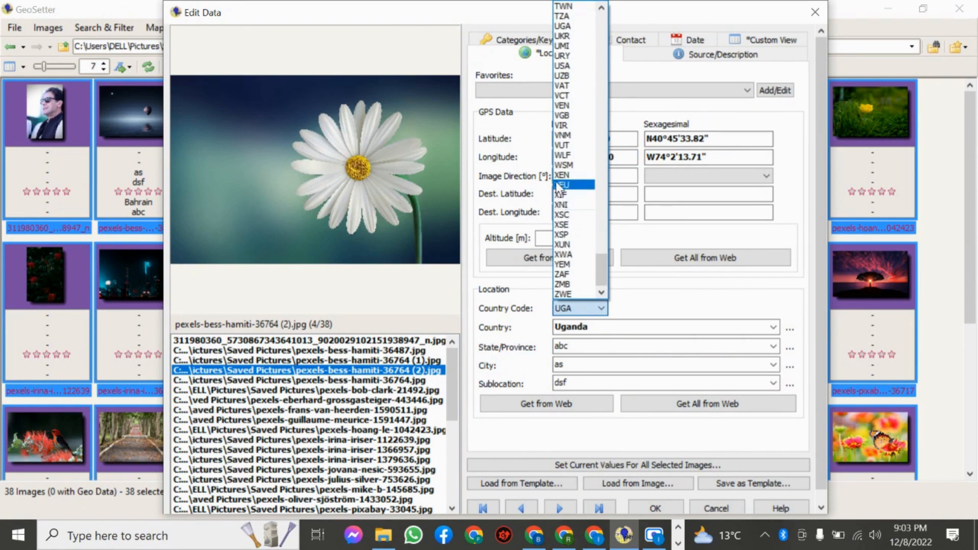
{"action": "left_click", "coordinate": [562, 65]}
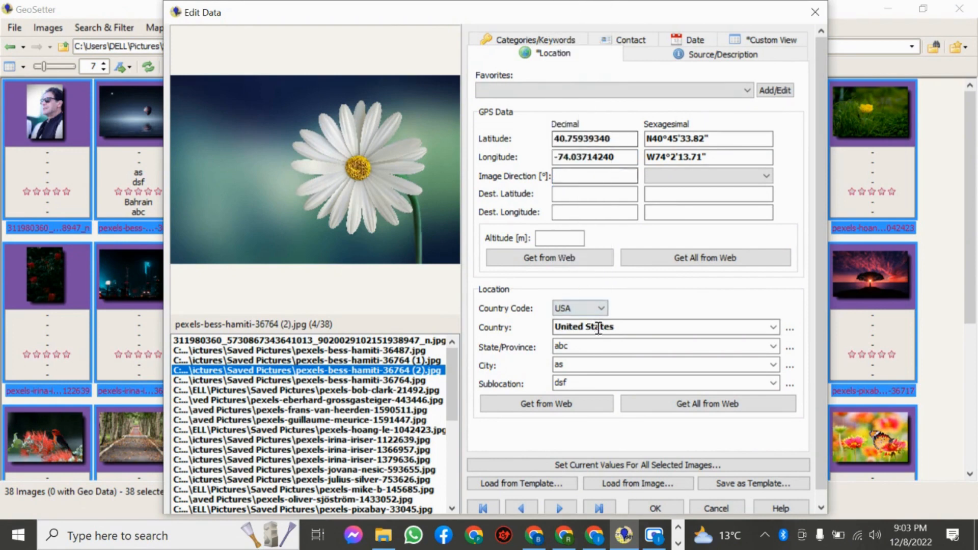
- Replace the state/province with NEWYork and the city with Newyork
{"action": "left_click_drag", "start_coordinate": [572, 347], "coordinate": [545, 352]}
{"action": "key", "text": "BackSpace"}
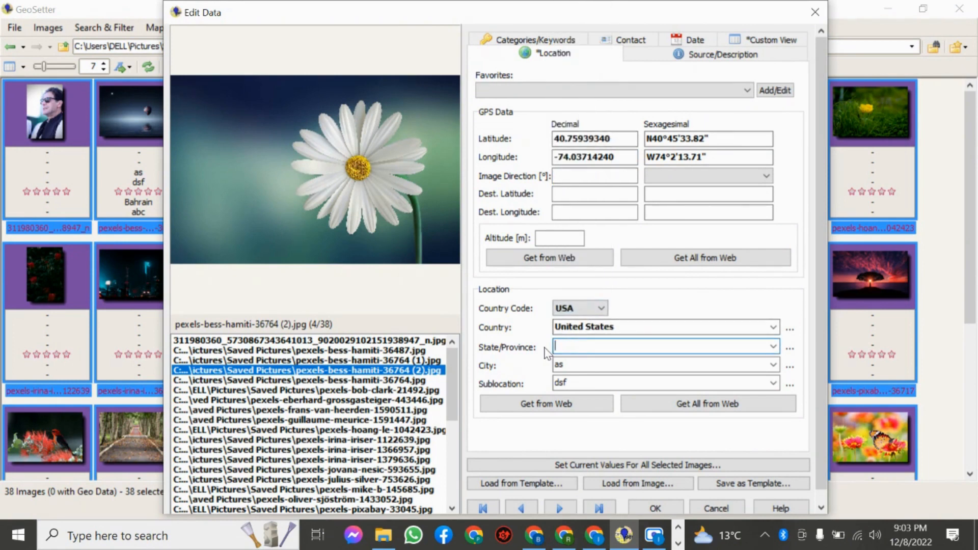
{"action": "type", "text": "NEW"}
{"action": "type", "text": "Yrk"}
{"action": "type", "text": "ork"}
{"action": "key", "text": "Tab"}
{"action": "type", "text": "New"}
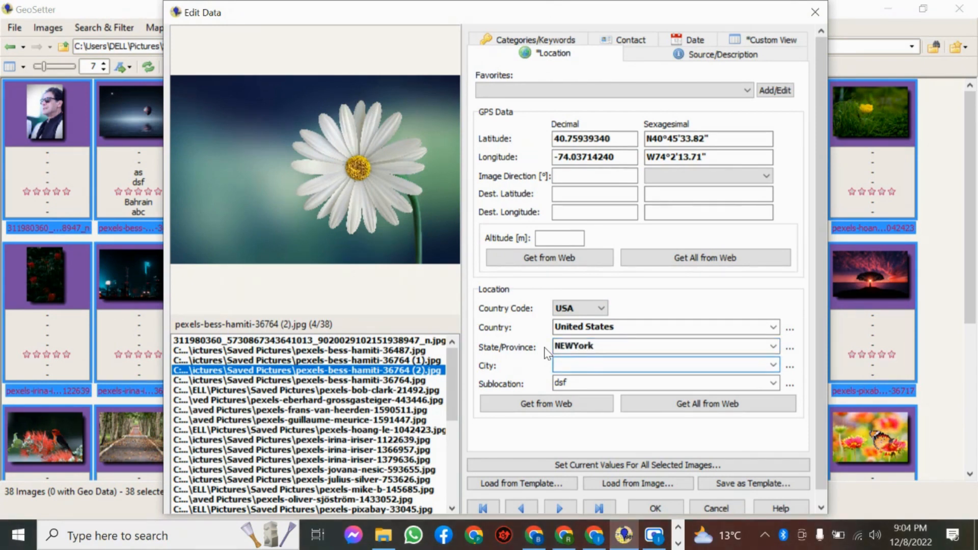
{"action": "type", "text": "york"}
- Replace the sublocation with the street address
{"action": "key", "text": "Tab"}
{"action": "key", "text": "BackSpace"}
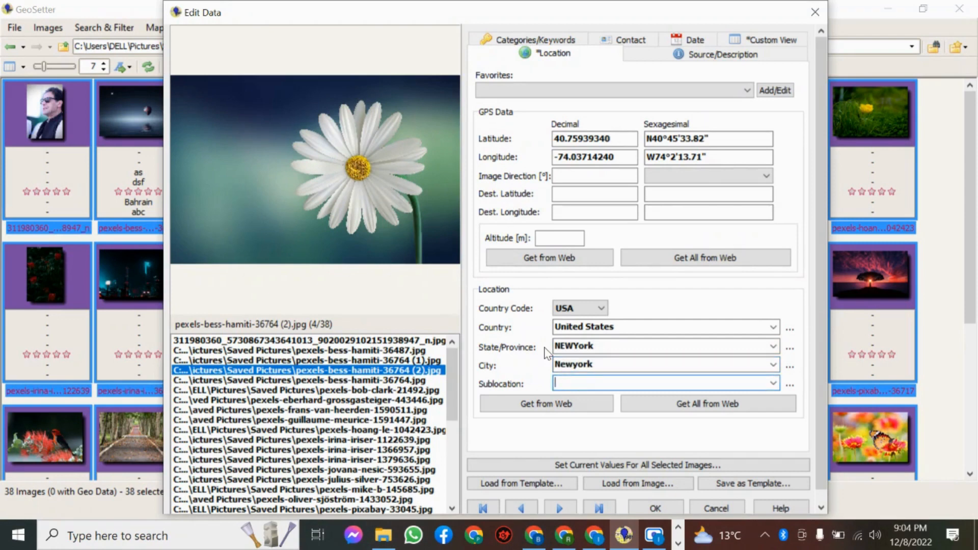
{"action": "type", "text": "12, street no9"}
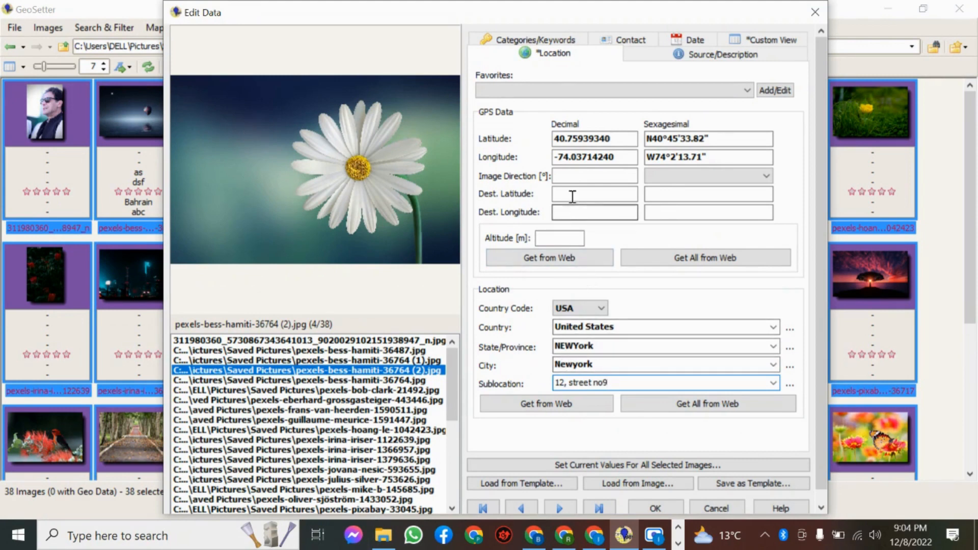
- Replace the image category with Dentist
{"action": "left_click", "coordinate": [543, 44]}
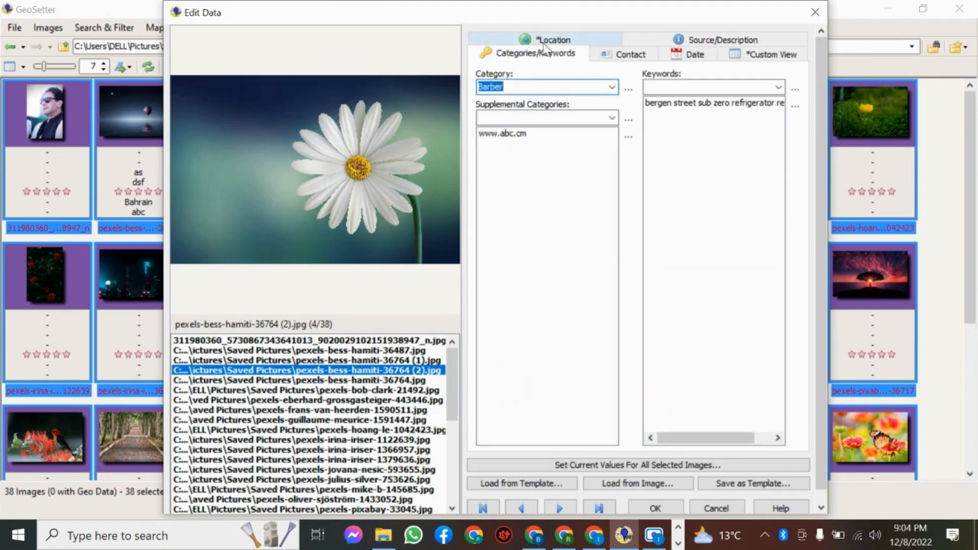
{"action": "left_click", "coordinate": [543, 89]}
{"action": "key", "text": "BackSpace"}
{"action": "key", "text": "BackSpace"}
{"action": "key", "text": "BackSpace"}
{"action": "key", "text": "BackSpace"}
{"action": "key", "text": "BackSpace"}
{"action": "key", "text": "BackSpace"}
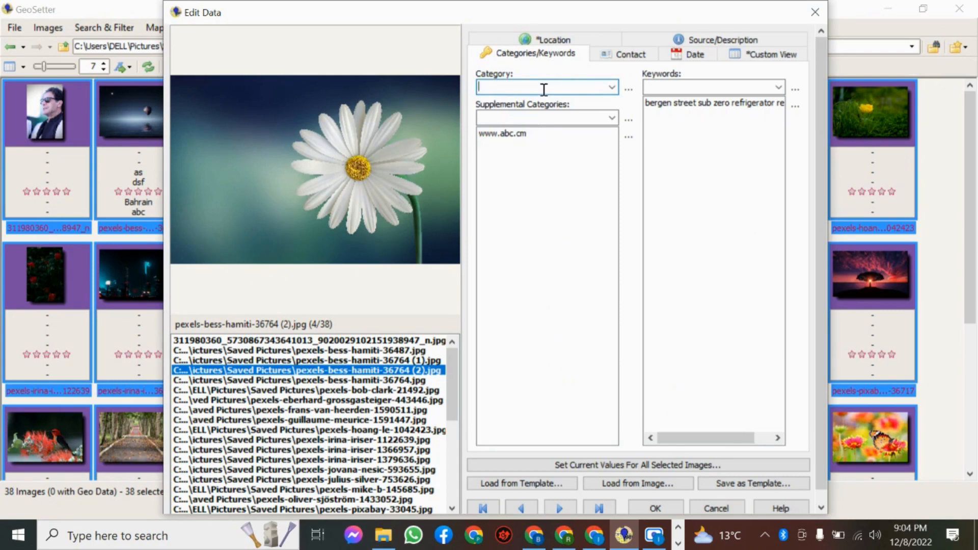
{"action": "type", "text": "Dentist"}
- Add Dentist, Teeth and gum as supplemental categories
{"action": "left_click", "coordinate": [528, 118]}
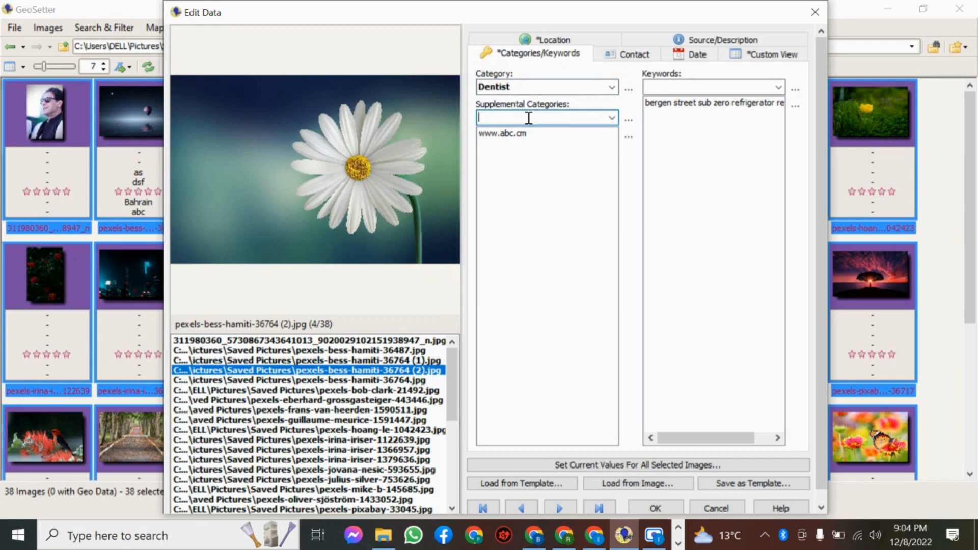
{"action": "type", "text": "Dentist"}
{"action": "key", "text": "Return"}
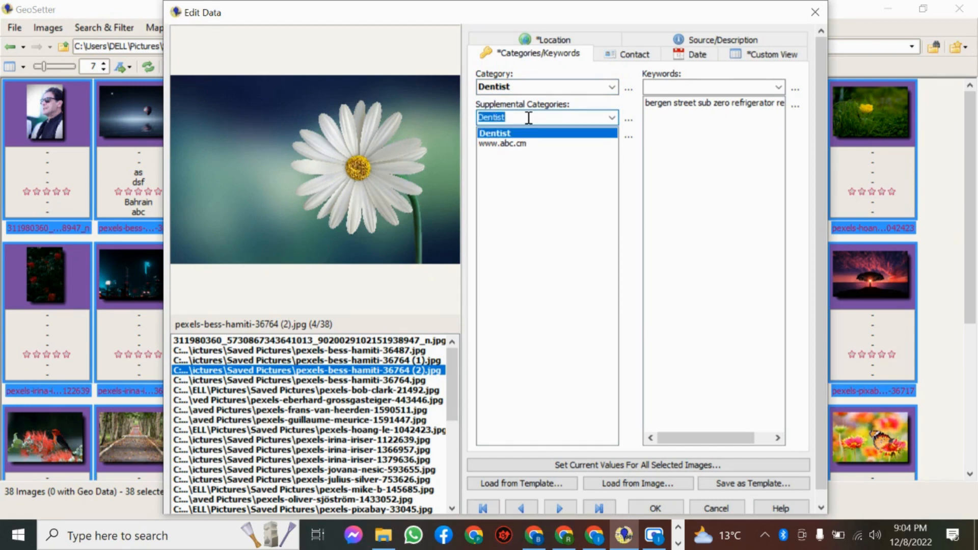
{"action": "key", "text": "BackSpace"}
{"action": "type", "text": "Teeth"}
{"action": "key", "text": "Return"}
{"action": "type", "text": "gum"}
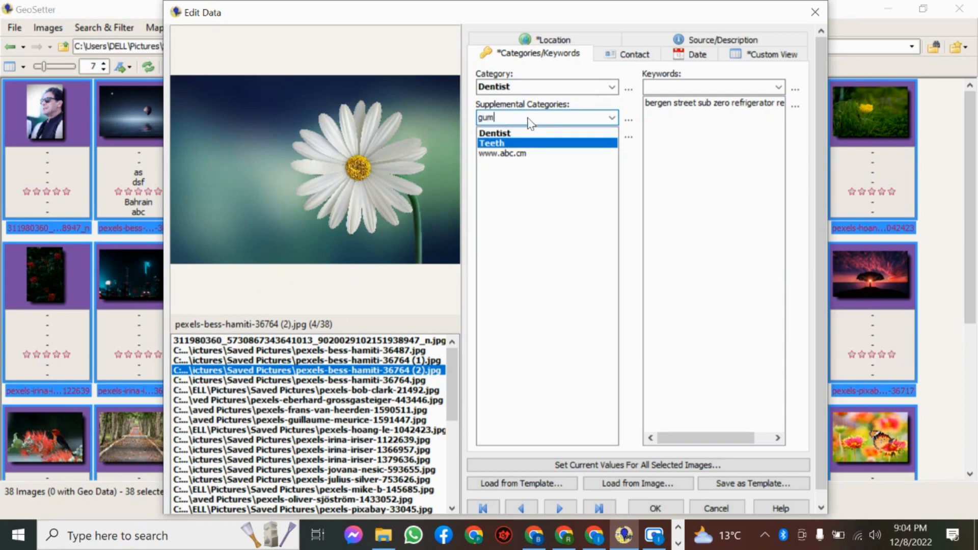
{"action": "key", "text": "Return"}
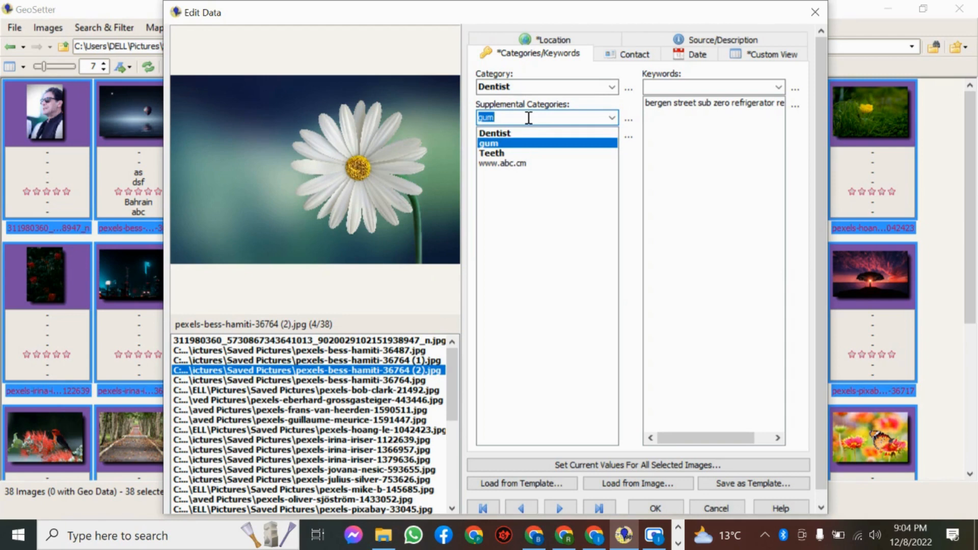
- Copy "sub zero freezer repair near me," from the Credentials Google Doc in Chrome and add it as a keyword in GeoSetter
{"action": "left_click", "coordinate": [663, 87]}
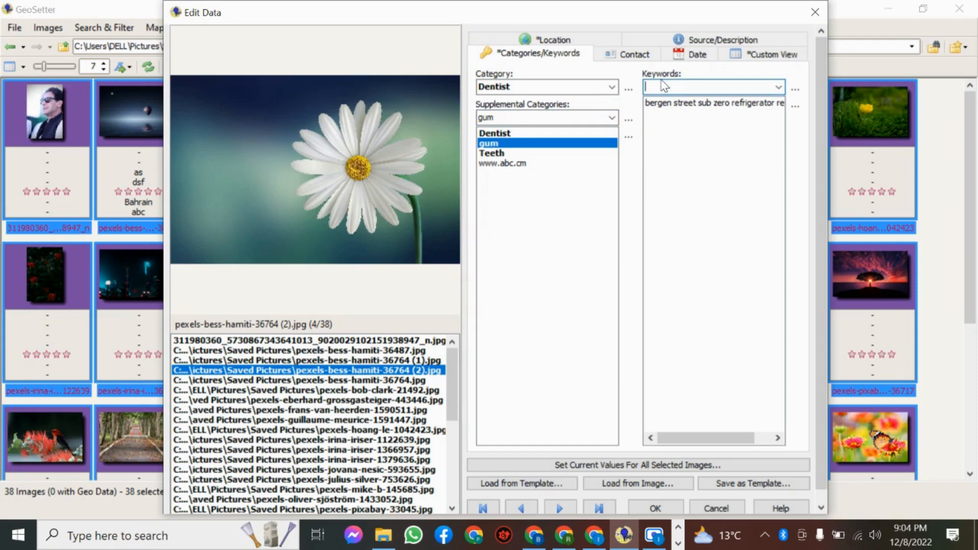
{"action": "mouse_move", "coordinate": [534, 534]}
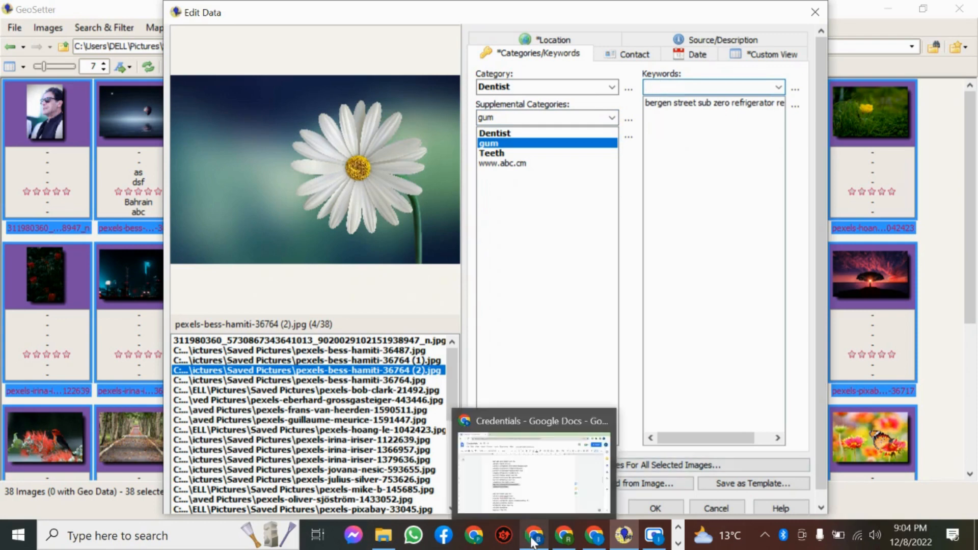
{"action": "left_click", "coordinate": [506, 493]}
{"action": "left_click", "coordinate": [356, 351]}
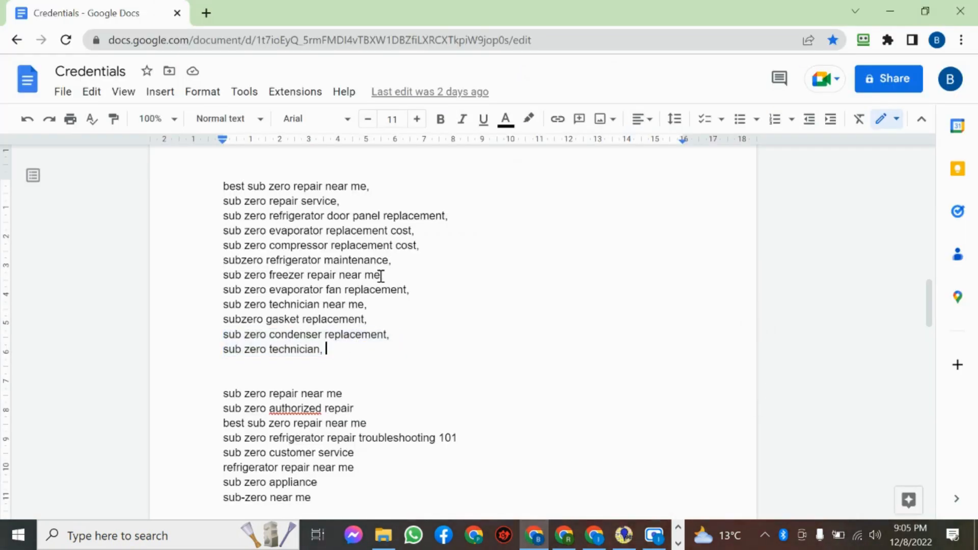
{"action": "left_click_drag", "start_coordinate": [388, 274], "coordinate": [225, 274]}
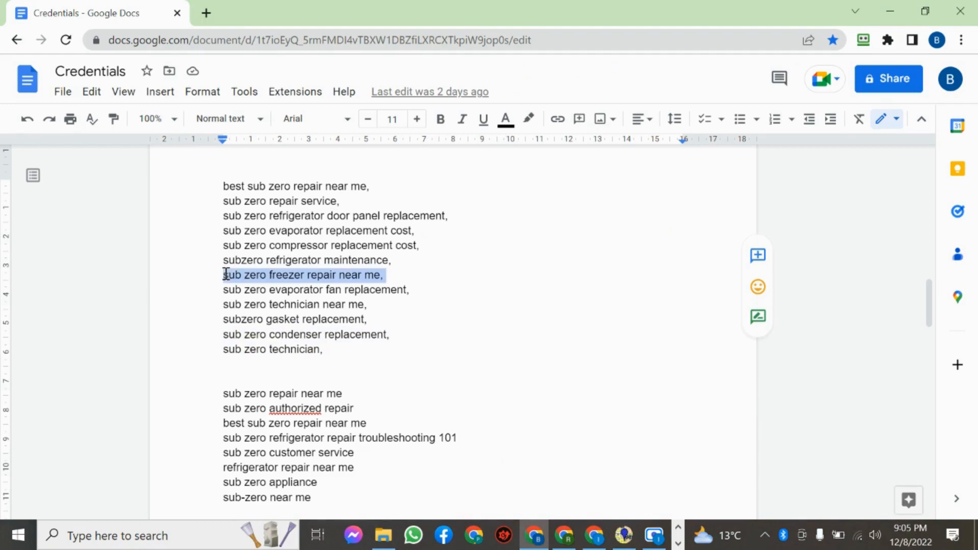
{"action": "mouse_move", "coordinate": [623, 535]}
{"action": "left_click", "coordinate": [620, 466]}
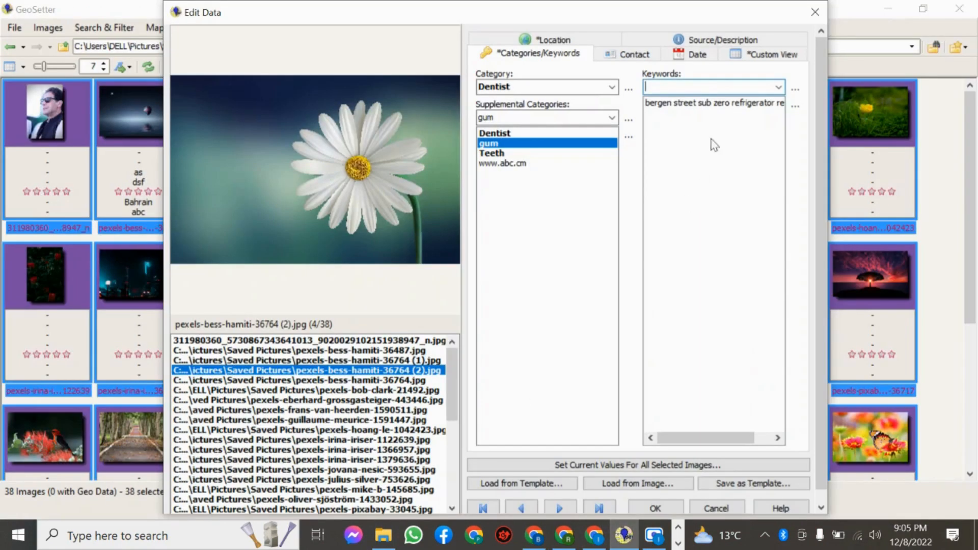
{"action": "key", "text": "ctrl+v"}
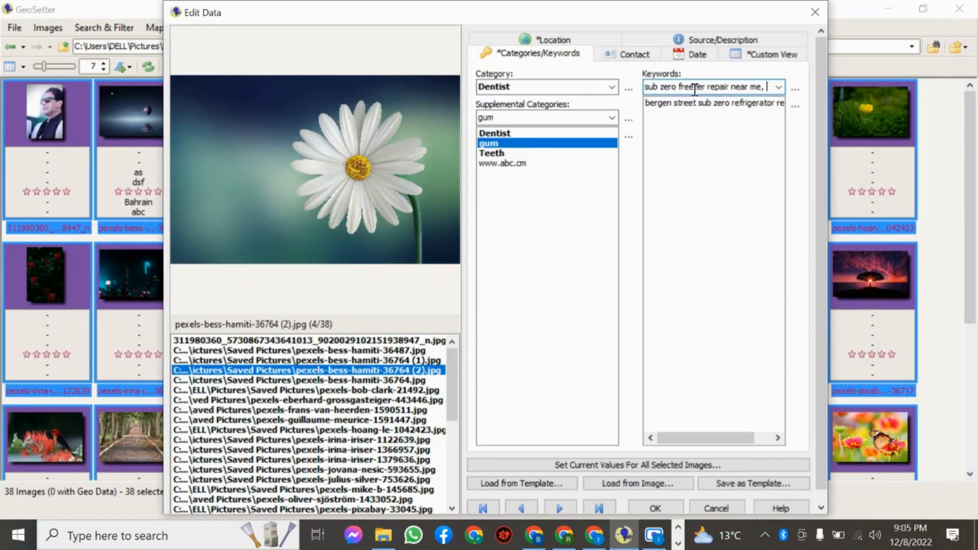
{"action": "key", "text": "Return"}
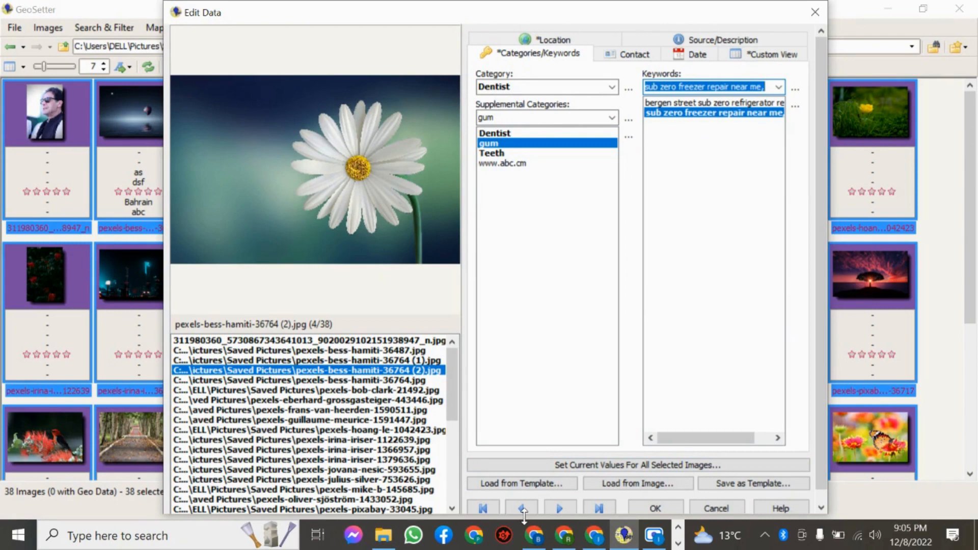
- Copy "sub zero refrigerator door panel replacement," from the Credentials Google Doc in Chrome and add it as another keyword in GeoSetter
{"action": "left_click", "coordinate": [534, 534]}
{"action": "triple_click", "coordinate": [376, 213]}
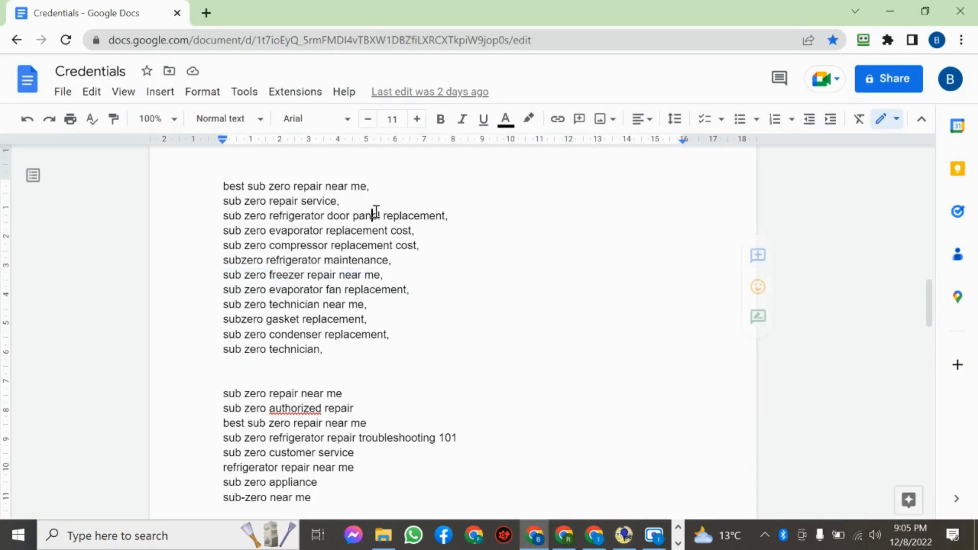
{"action": "key", "text": "ctrl+c"}
{"action": "left_click", "coordinate": [623, 535]}
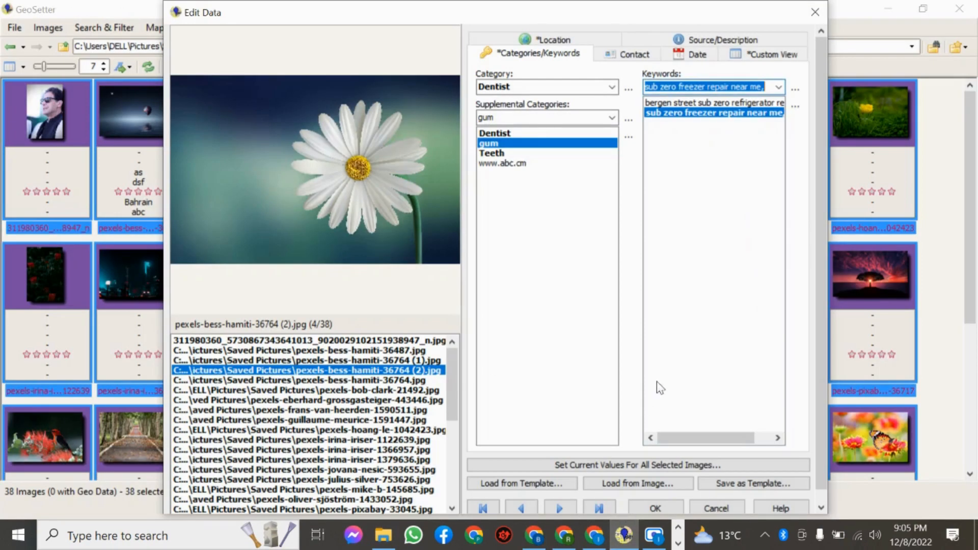
{"action": "key", "text": "ctrl+v"}
{"action": "key", "text": "Return"}
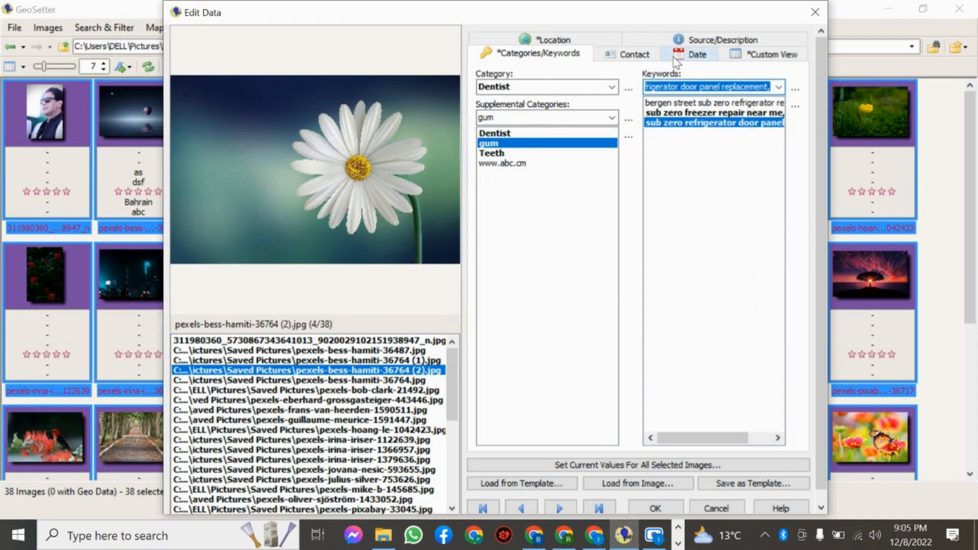
- Enter the phone number in the image's contact details
{"action": "left_click", "coordinate": [628, 61]}
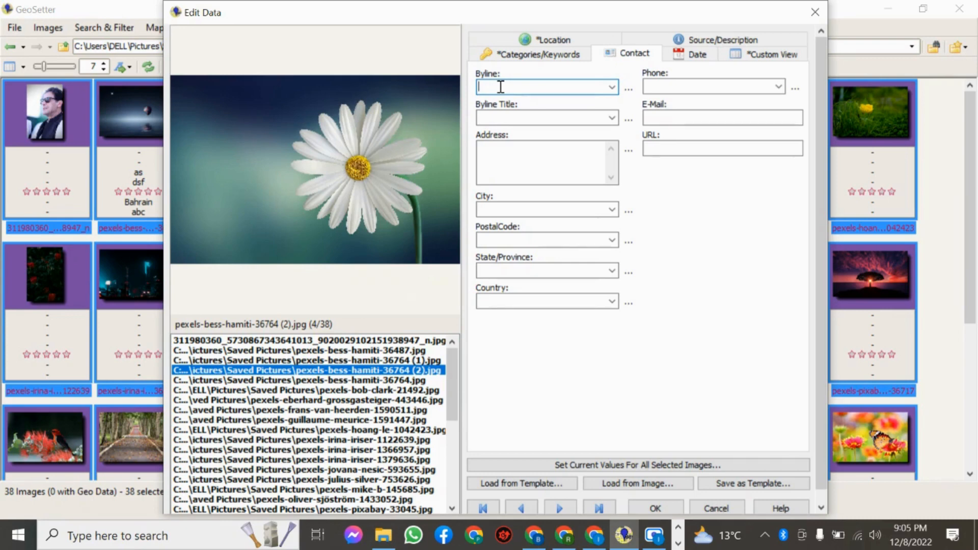
{"action": "left_click", "coordinate": [664, 85]}
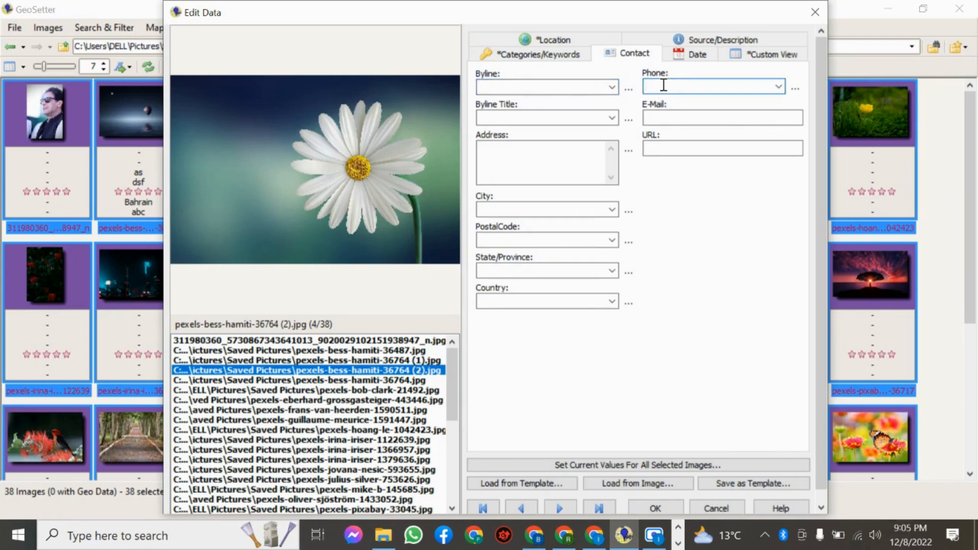
{"action": "type", "text": "44 444"}
{"action": "left_click", "coordinate": [685, 117]}
{"action": "left_click", "coordinate": [685, 150]}
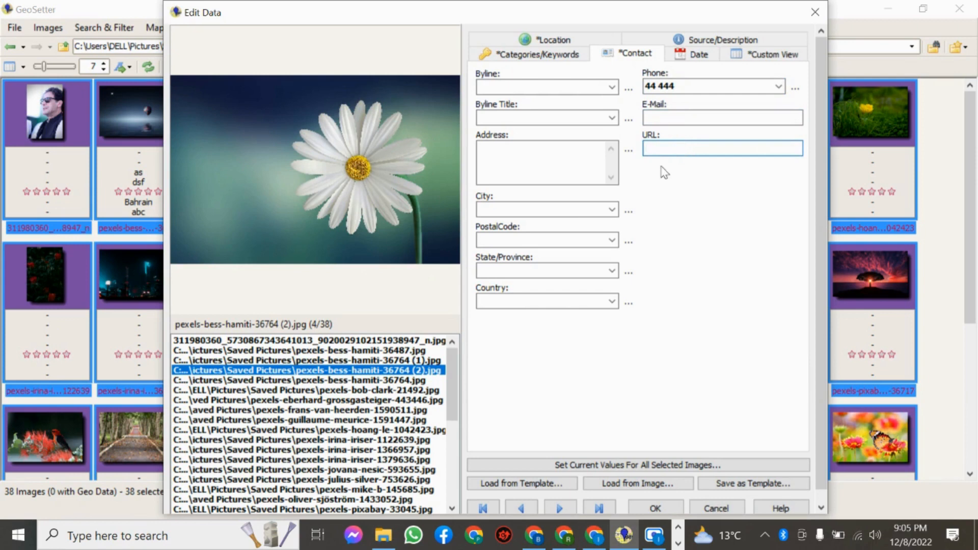
{"action": "left_click", "coordinate": [564, 239]}
{"action": "left_click", "coordinate": [524, 298]}
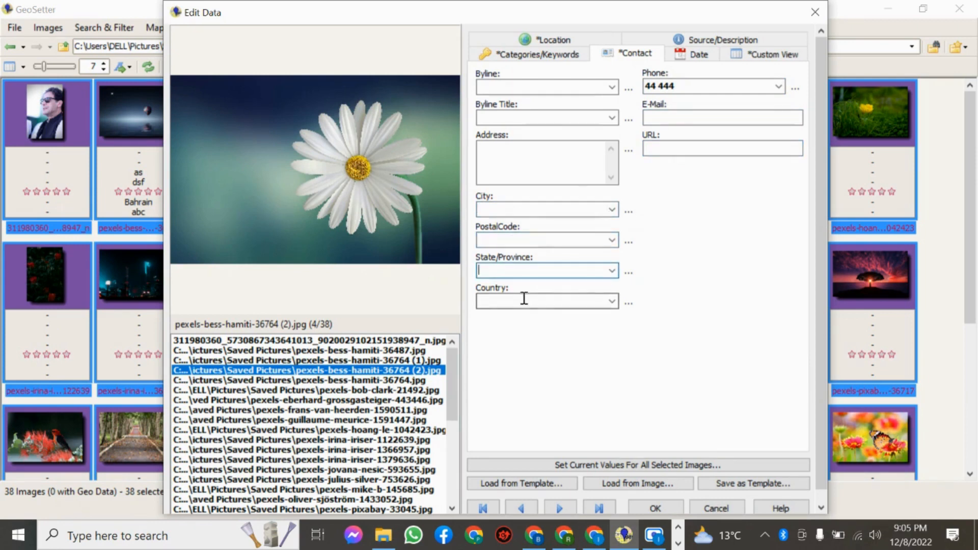
- Clear the artist and caption writer from the image's source information
{"action": "left_click", "coordinate": [684, 37]}
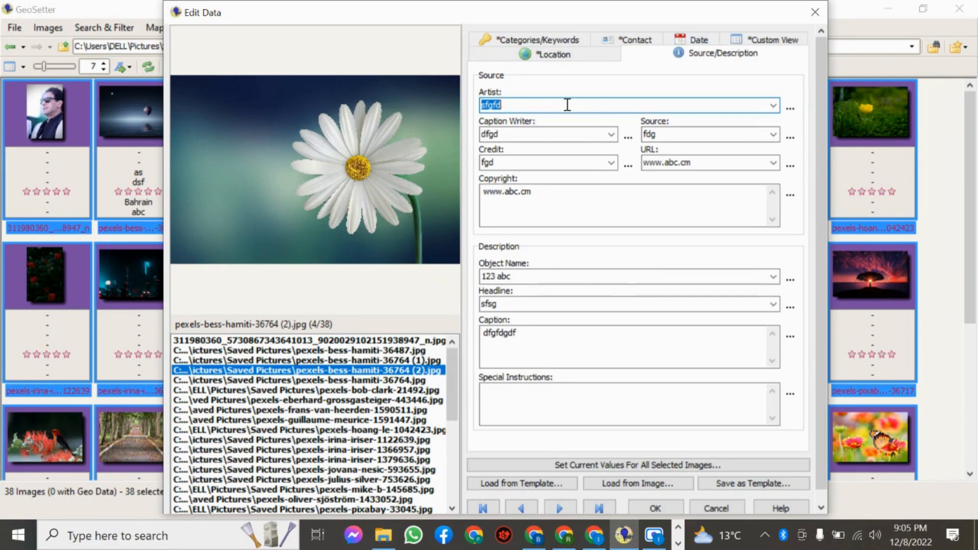
{"action": "key", "text": "BackSpace"}
{"action": "double_click", "coordinate": [515, 134]}
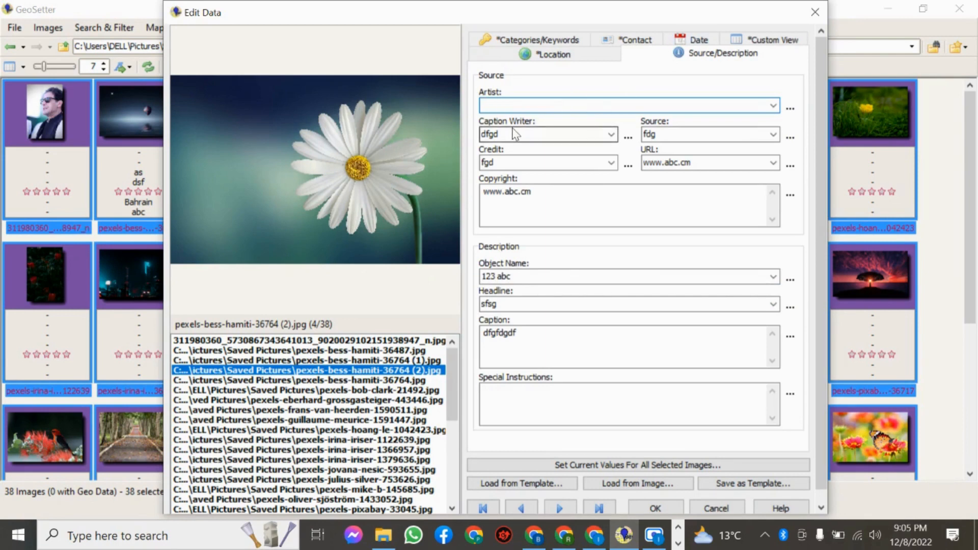
{"action": "key", "text": "BackSpace"}
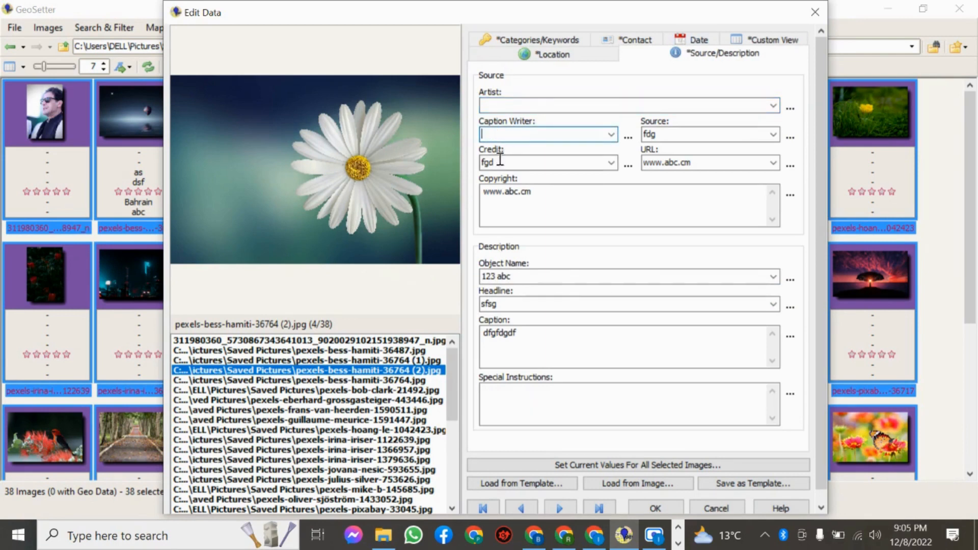
{"action": "double_click", "coordinate": [507, 191]}
{"action": "left_click", "coordinate": [505, 191]}
{"action": "double_click", "coordinate": [502, 276]}
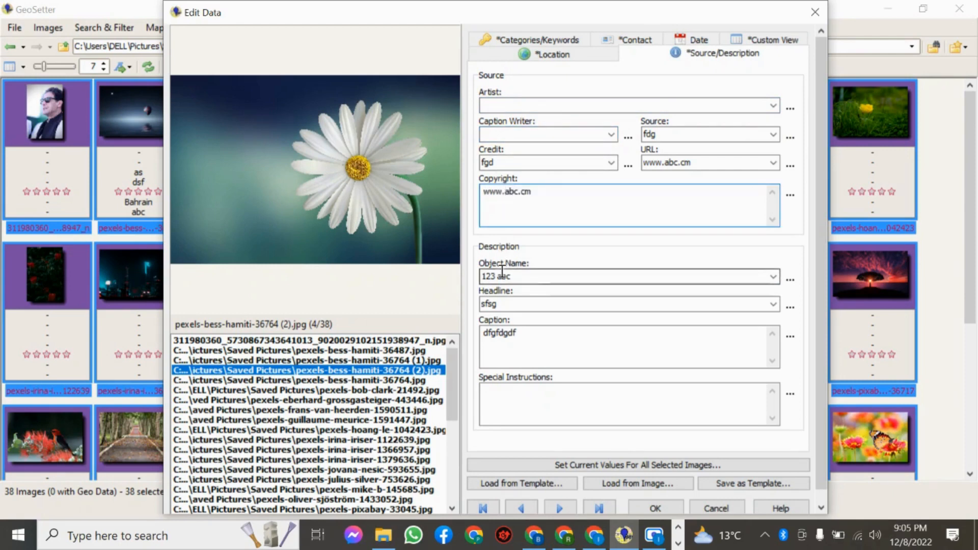
{"action": "double_click", "coordinate": [508, 304]}
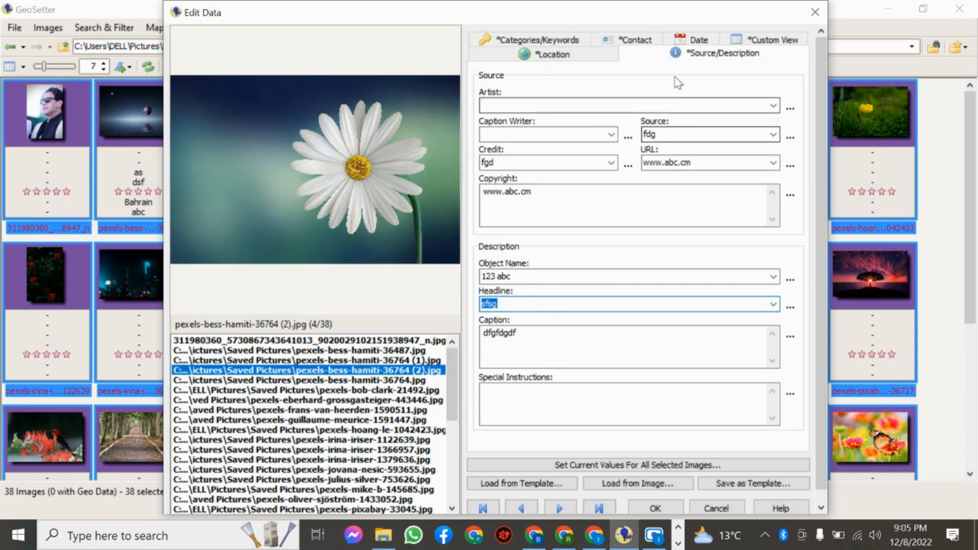
- Insert 12/8/2022 as the taken, created and release dates of the image
{"action": "left_click", "coordinate": [699, 40]}
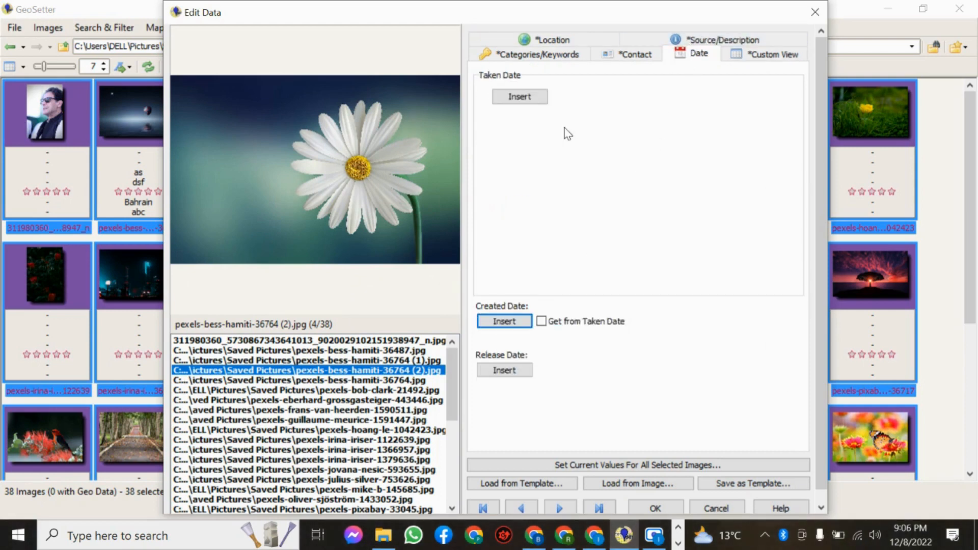
{"action": "left_click", "coordinate": [531, 97]}
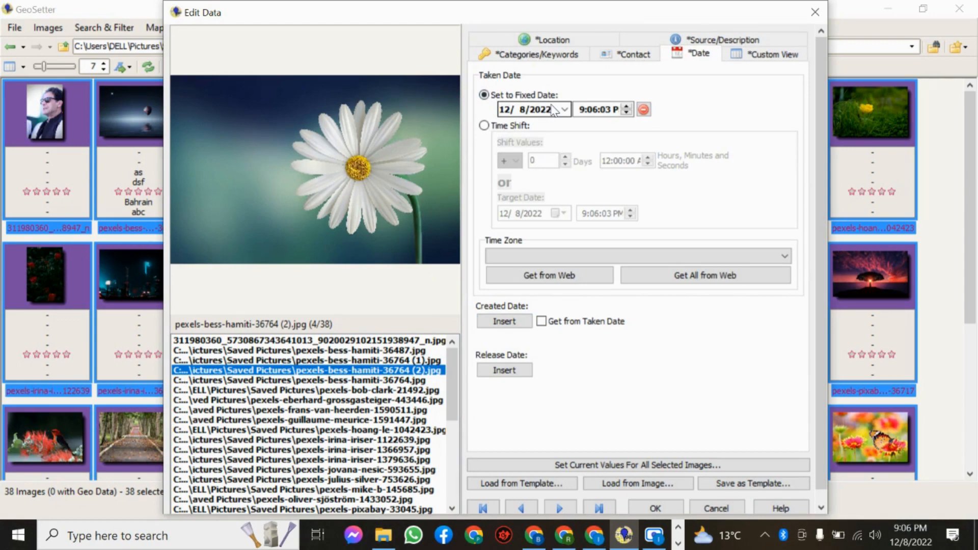
{"action": "left_click", "coordinate": [507, 322]}
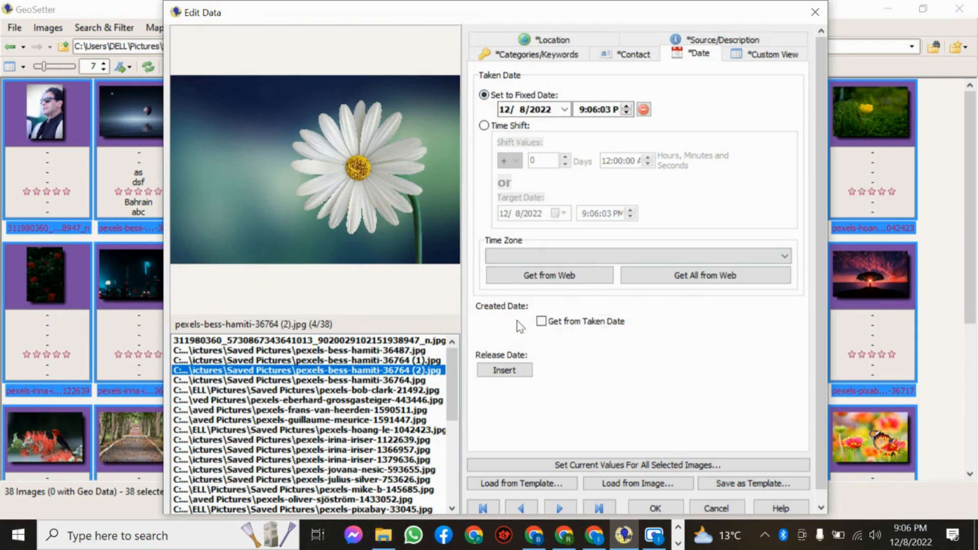
{"action": "left_click", "coordinate": [516, 369]}
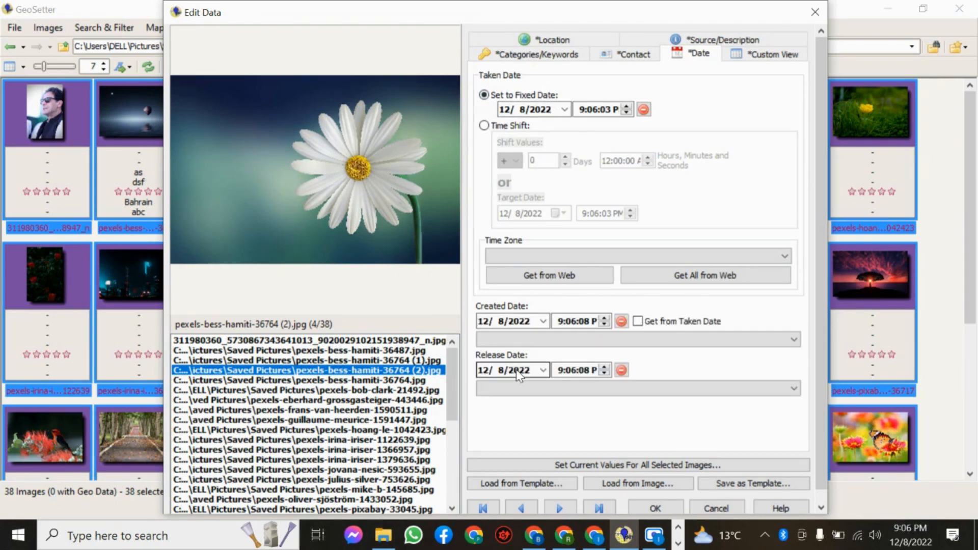
- Review all entered metadata in the custom view, from GPS data and keywords through the dates to the caption
{"action": "left_click", "coordinate": [759, 58]}
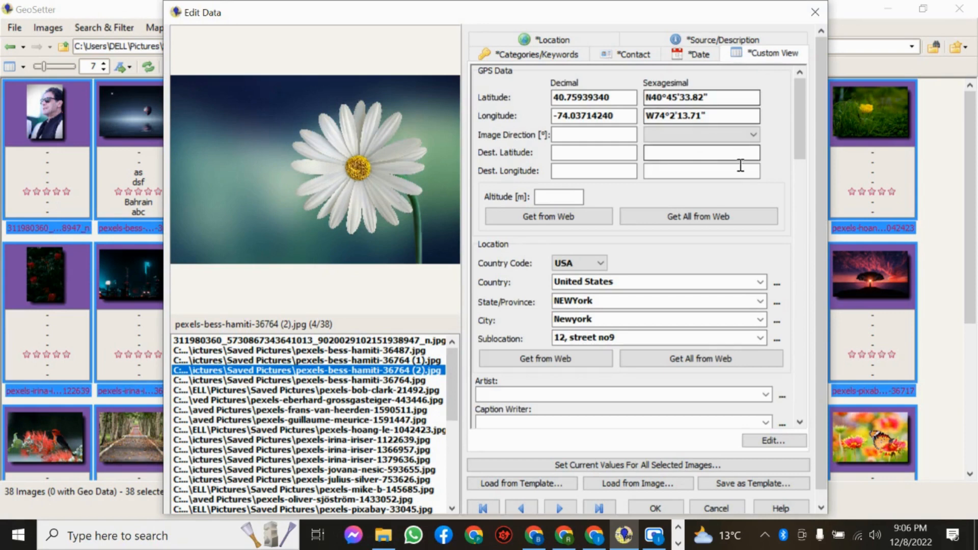
{"action": "scroll", "coordinate": [716, 216], "scroll_direction": "down", "scroll_amount": 15}
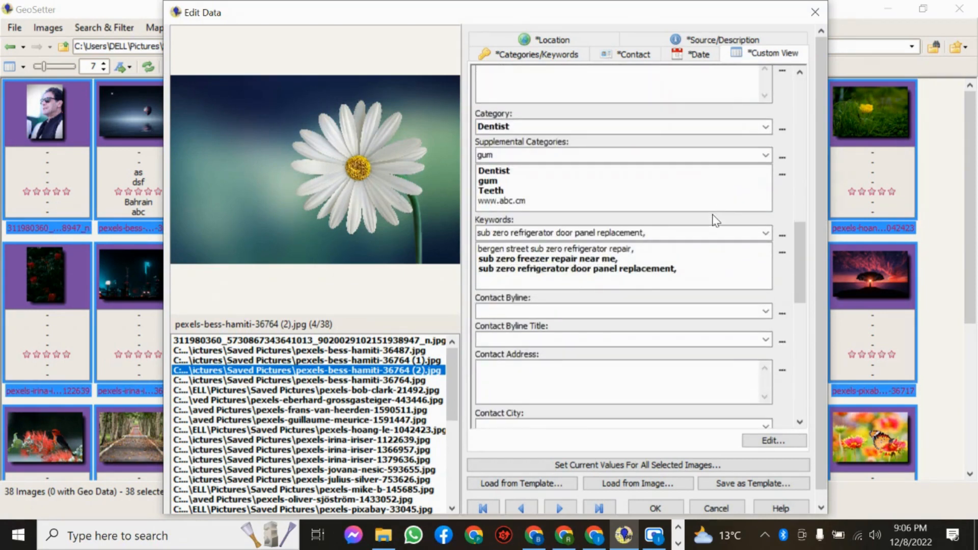
{"action": "left_click", "coordinate": [700, 270]}
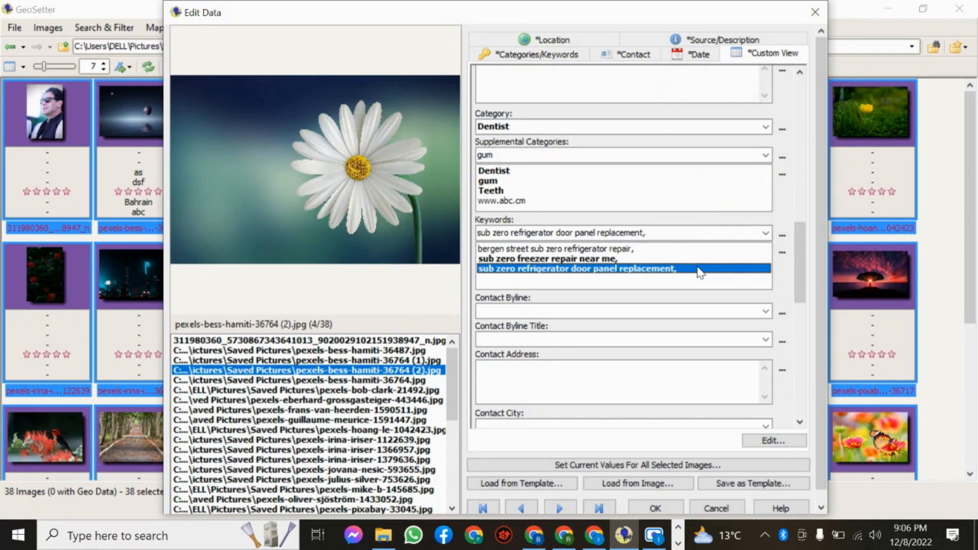
{"action": "scroll", "coordinate": [645, 329], "scroll_direction": "down", "scroll_amount": 10}
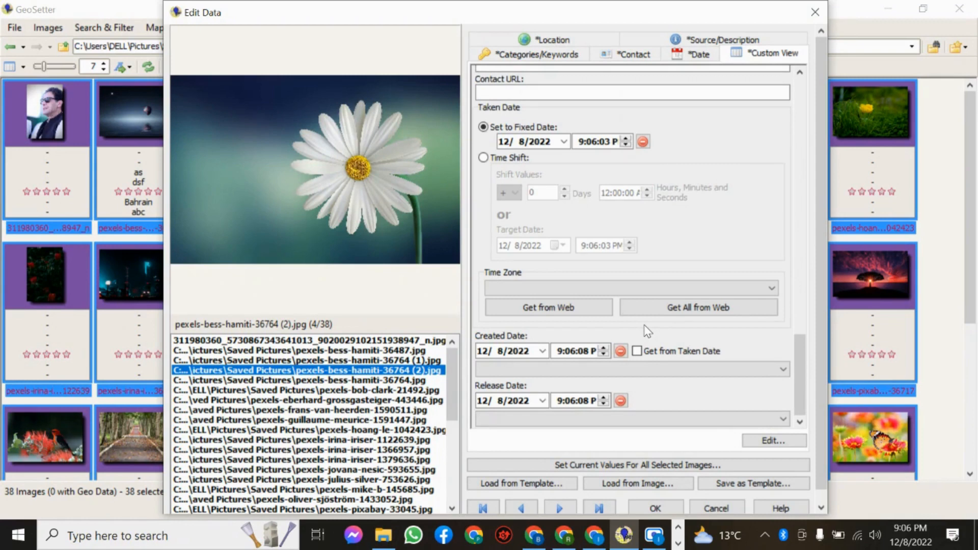
{"action": "scroll", "coordinate": [646, 331], "scroll_direction": "up", "scroll_amount": 15}
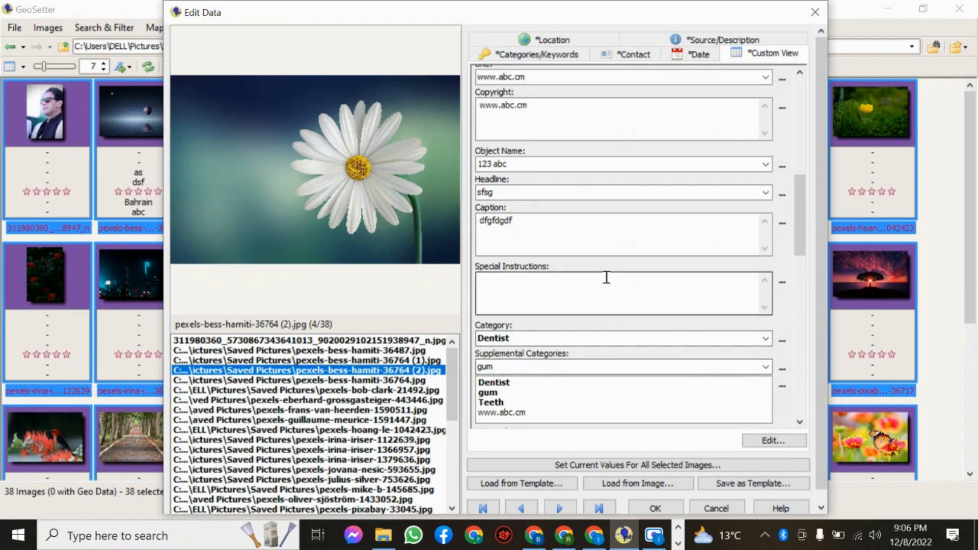
{"action": "left_click", "coordinate": [576, 224]}
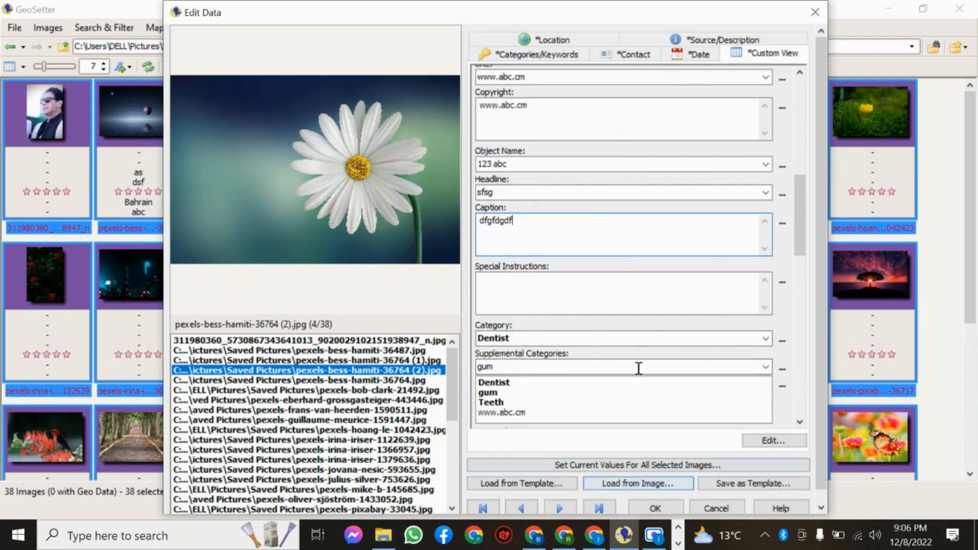
- Enter yuyt as the special instructions and save all available fields as a template, overwriting the existing ABC template
{"action": "left_click", "coordinate": [578, 286]}
{"action": "type", "text": "yuyt"}
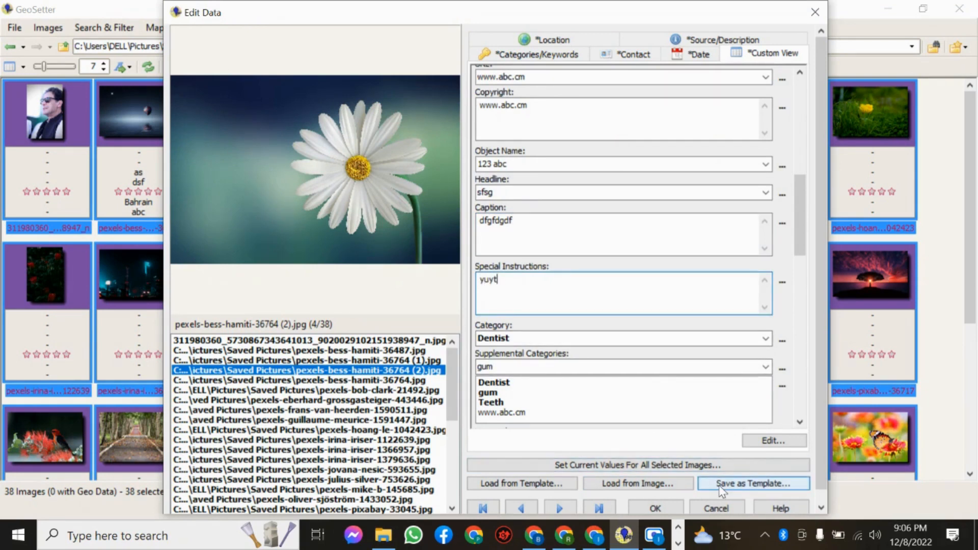
{"action": "left_click", "coordinate": [734, 485]}
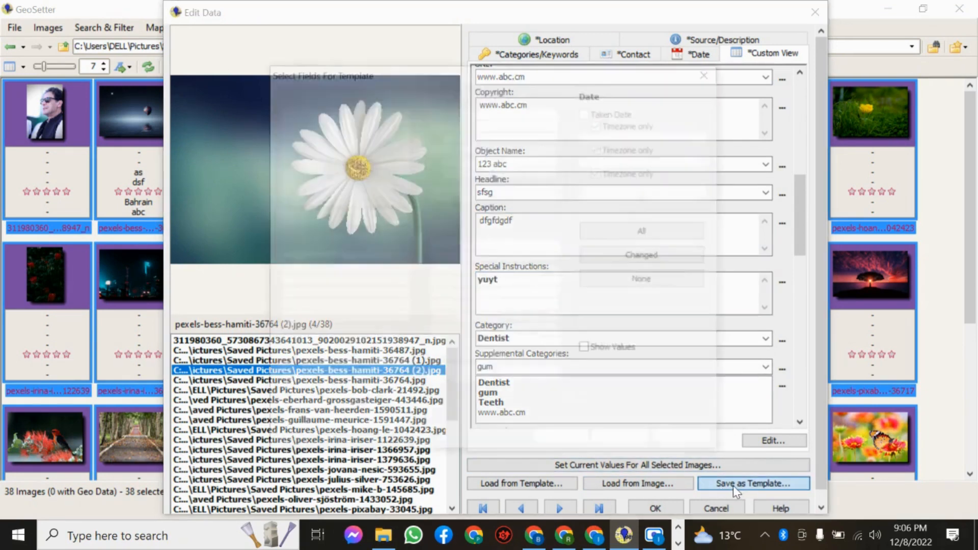
{"action": "left_click", "coordinate": [615, 234]}
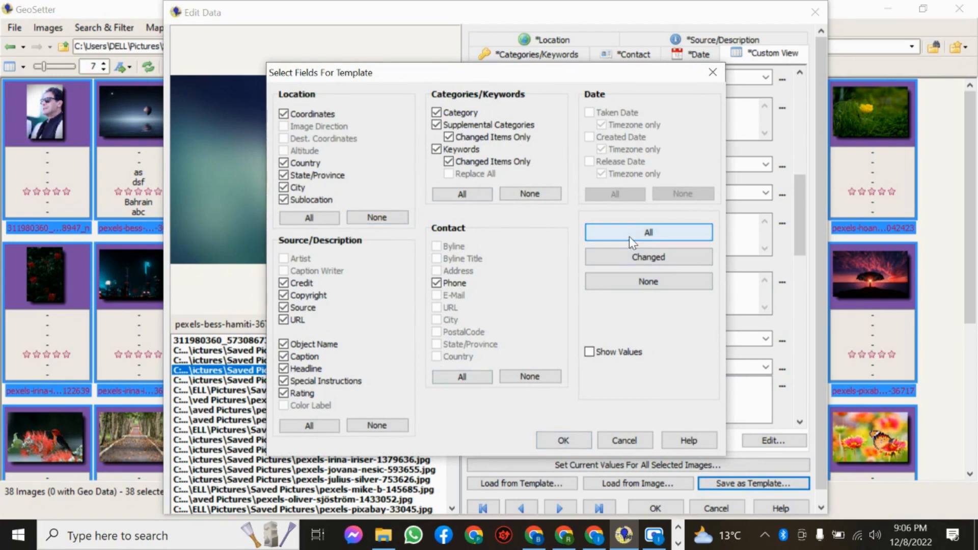
{"action": "left_click", "coordinate": [557, 439]}
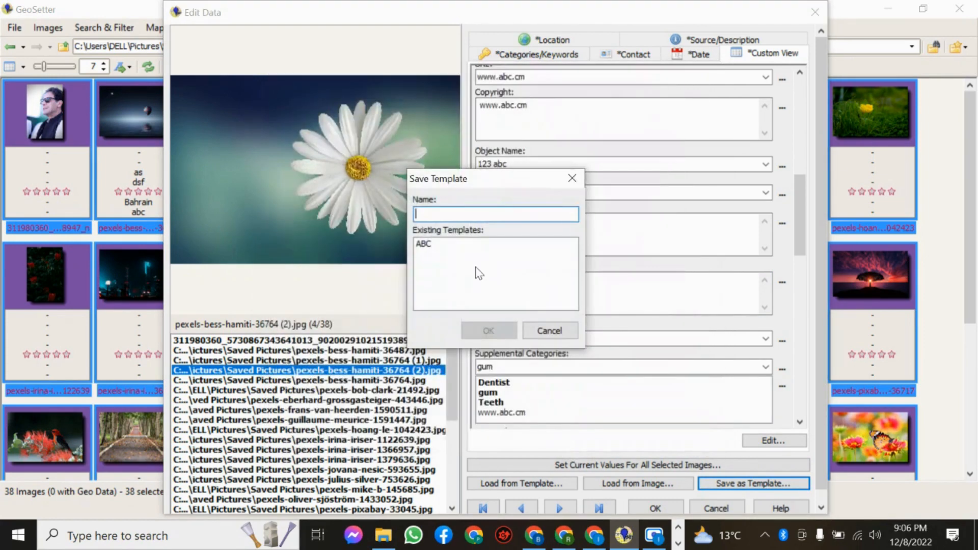
{"action": "left_click", "coordinate": [440, 246]}
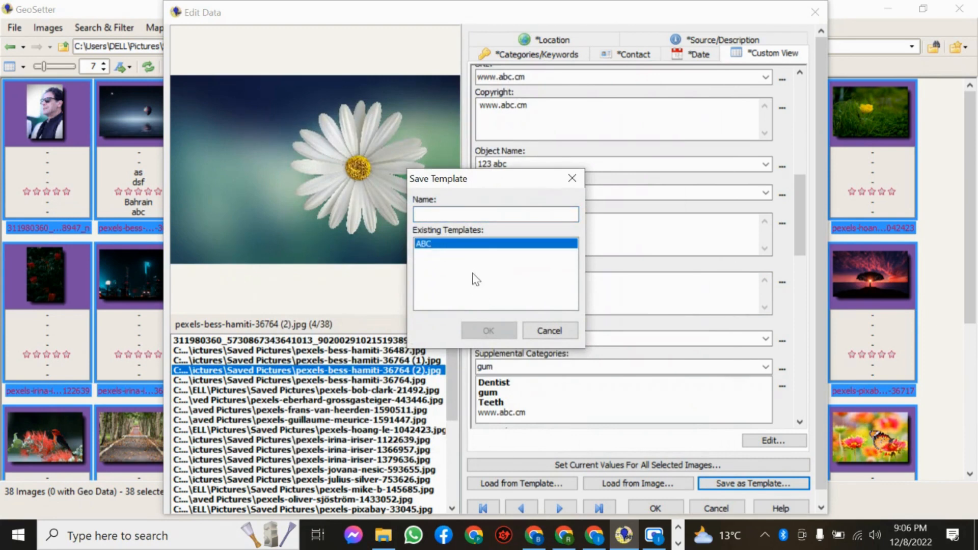
{"action": "left_click", "coordinate": [458, 250]}
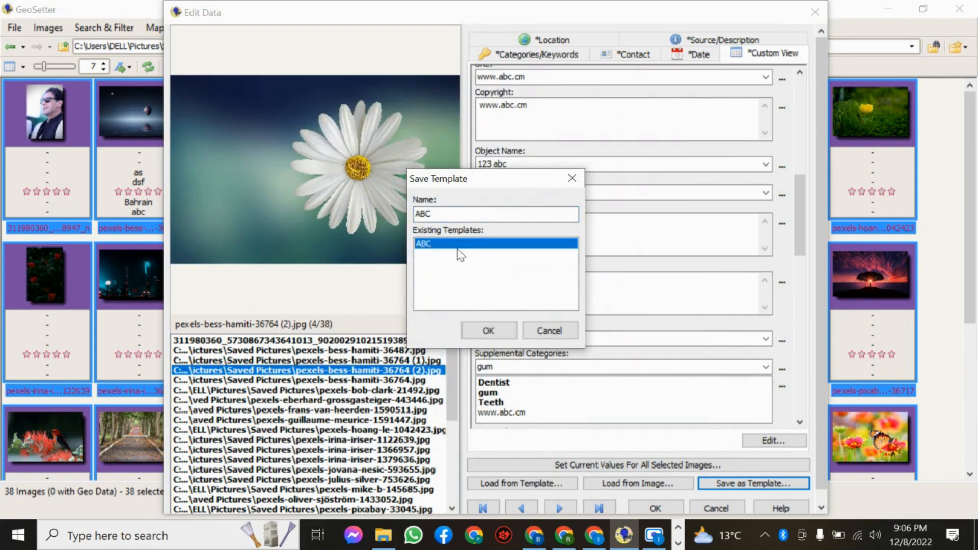
{"action": "left_click", "coordinate": [488, 330]}
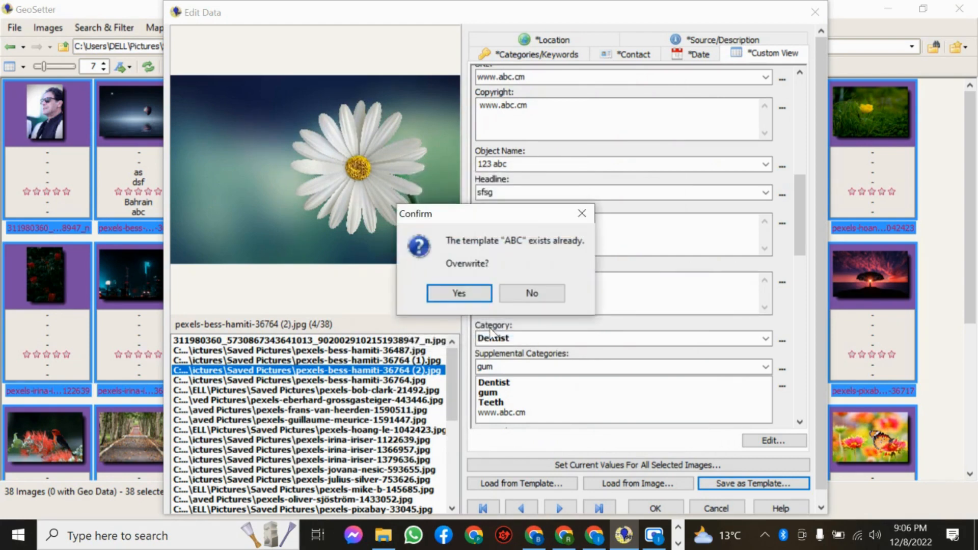
{"action": "left_click", "coordinate": [476, 297]}
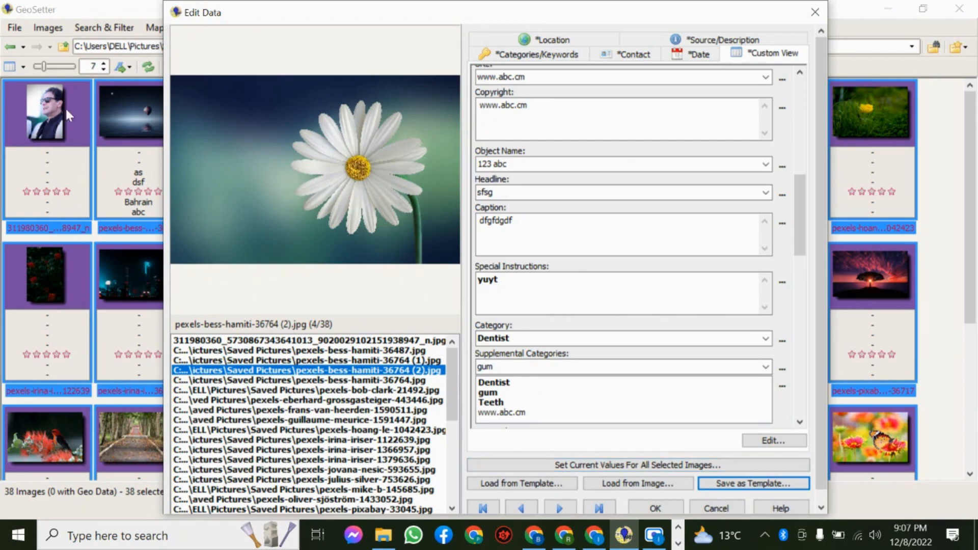
- Apply all fields of the current image to all selected images and accept the edited data
{"action": "left_click", "coordinate": [585, 465]}
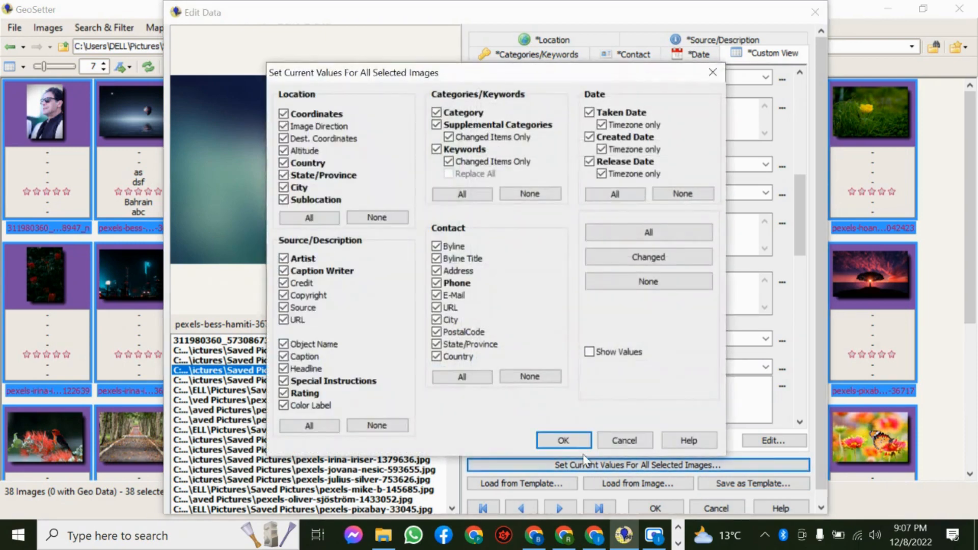
{"action": "left_click", "coordinate": [613, 231]}
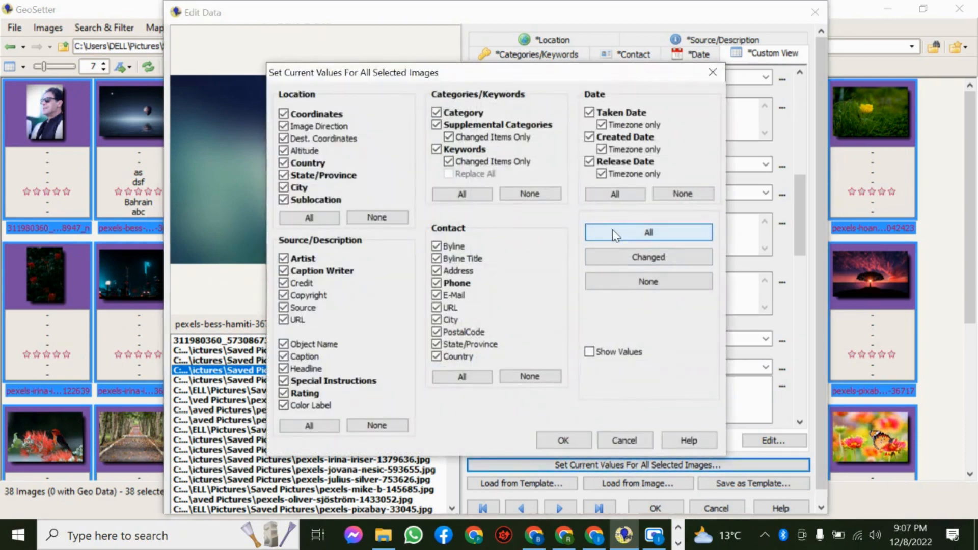
{"action": "left_click", "coordinate": [563, 440]}
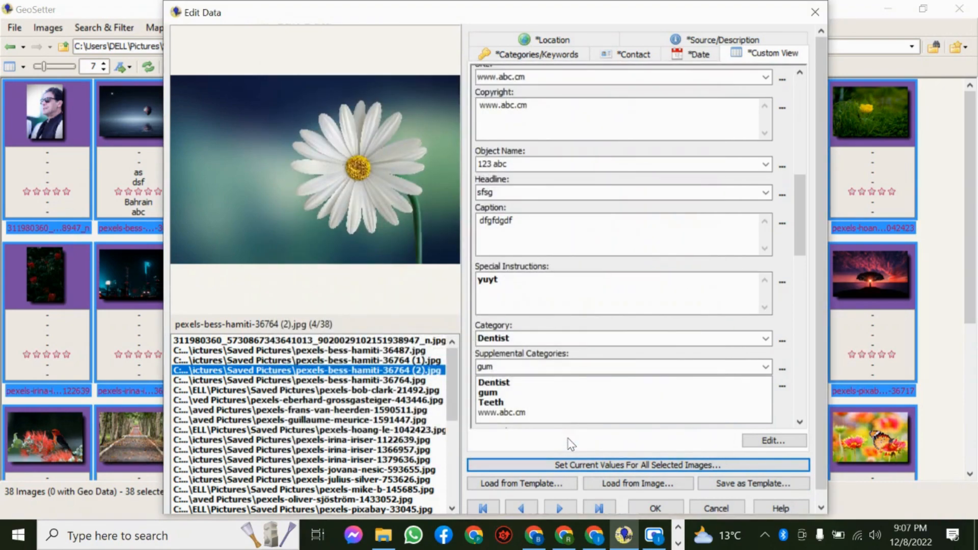
{"action": "left_click", "coordinate": [655, 509]}
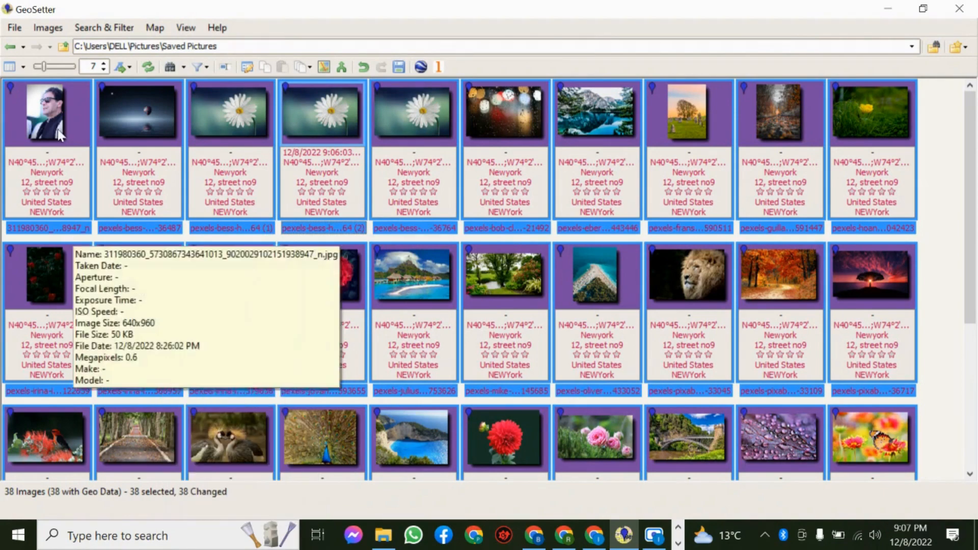
- Save the changes of all selected images, dismissing the save report and clearing the selection
{"action": "left_click", "coordinate": [44, 32]}
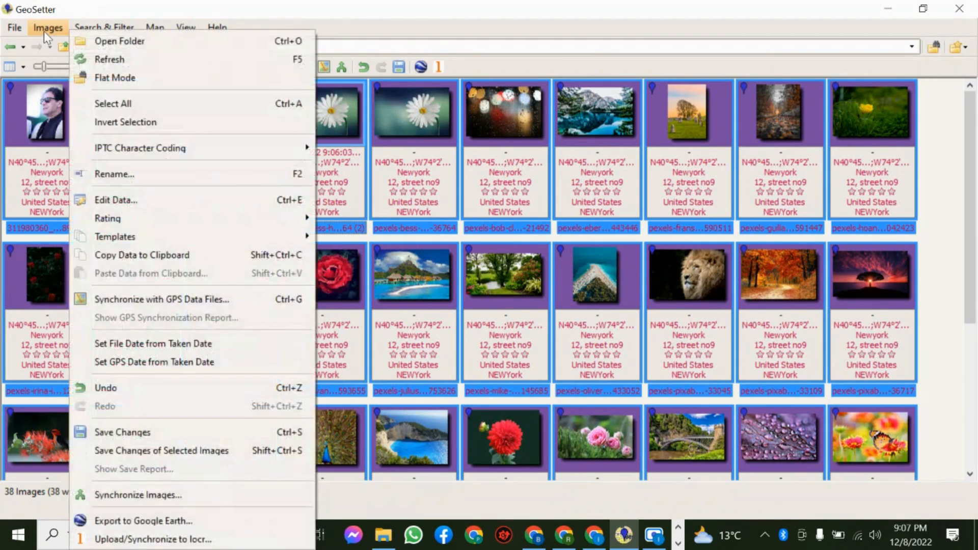
{"action": "left_click", "coordinate": [159, 455]}
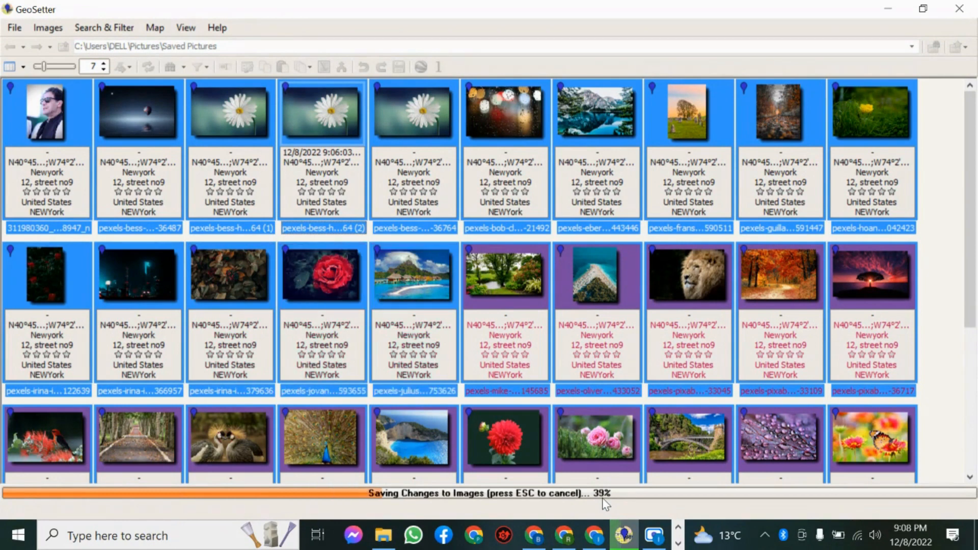
{"action": "mouse_move", "coordinate": [560, 377]}
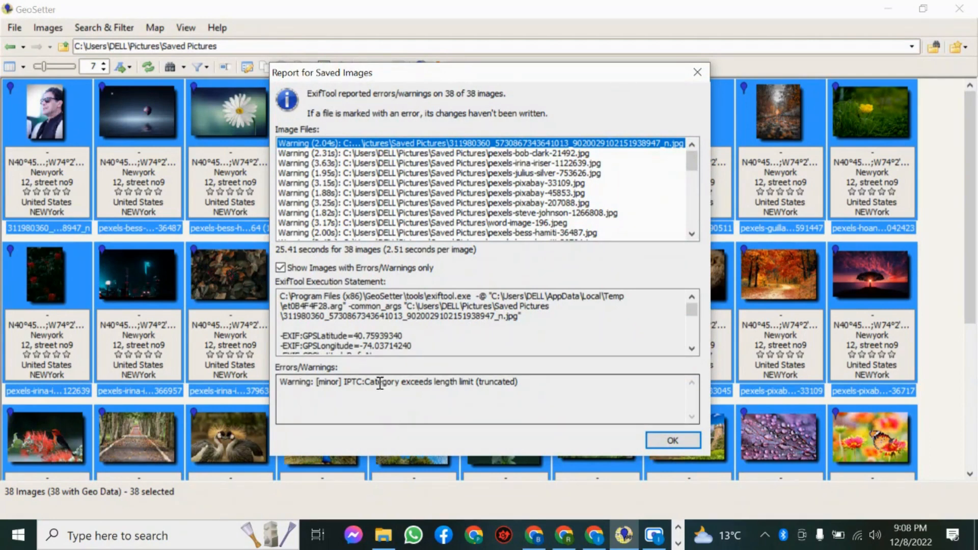
{"action": "left_click_drag", "start_coordinate": [378, 382], "coordinate": [525, 386]}
{"action": "left_click", "coordinate": [663, 441]}
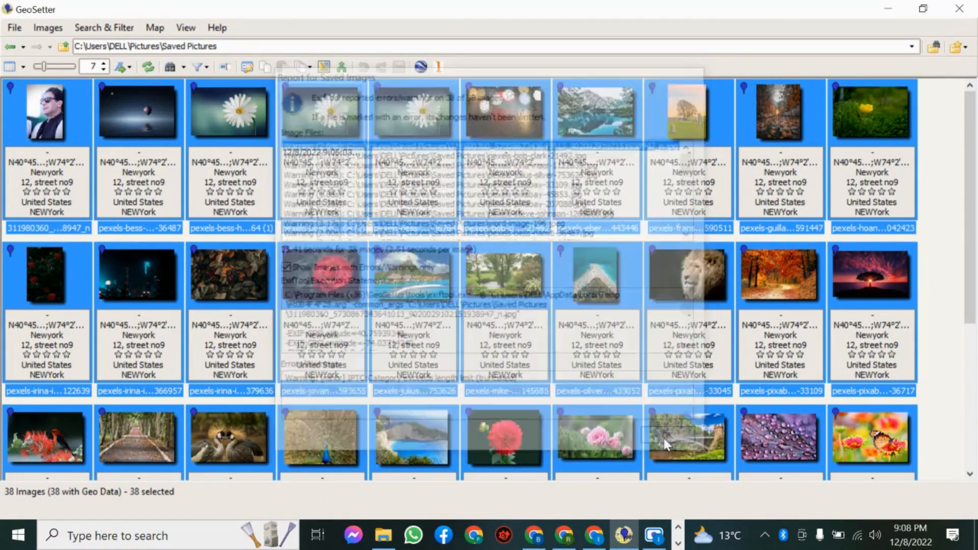
{"action": "left_click", "coordinate": [949, 357]}
{"action": "scroll", "coordinate": [957, 382], "scroll_direction": "down", "scroll_amount": 5}
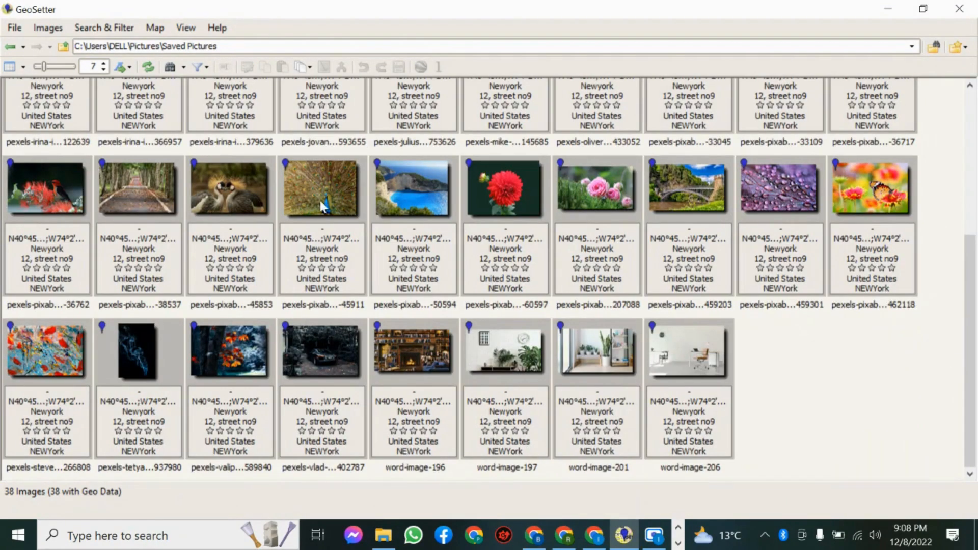
{"action": "mouse_move", "coordinate": [377, 171]}
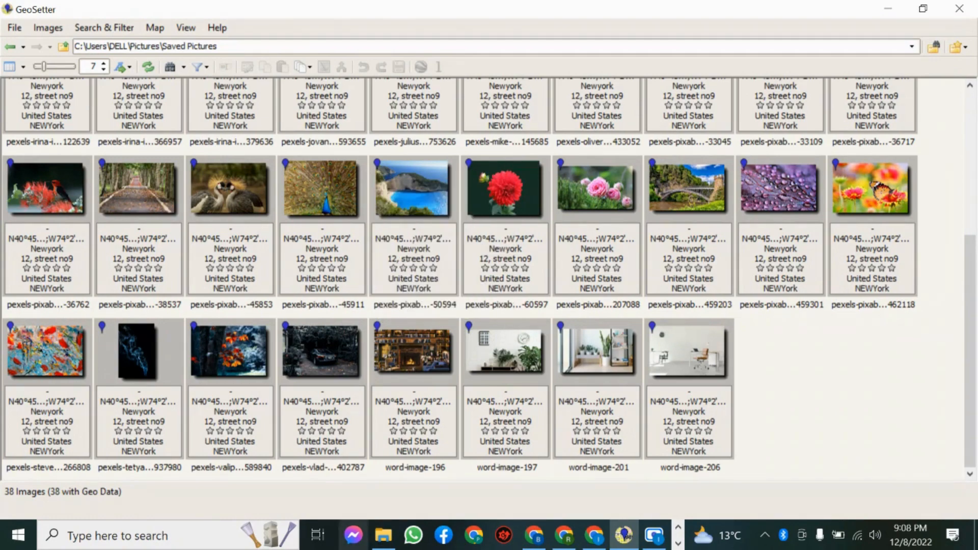
- Switch to File Explorer and open the Saved Pictures folder inside Pictures
{"action": "left_click", "coordinate": [383, 535]}
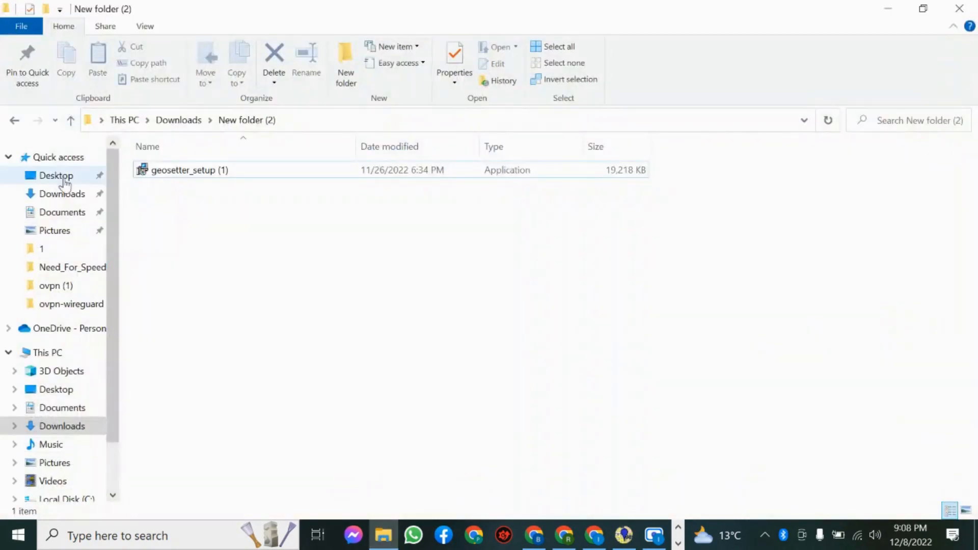
{"action": "left_click", "coordinate": [69, 218]}
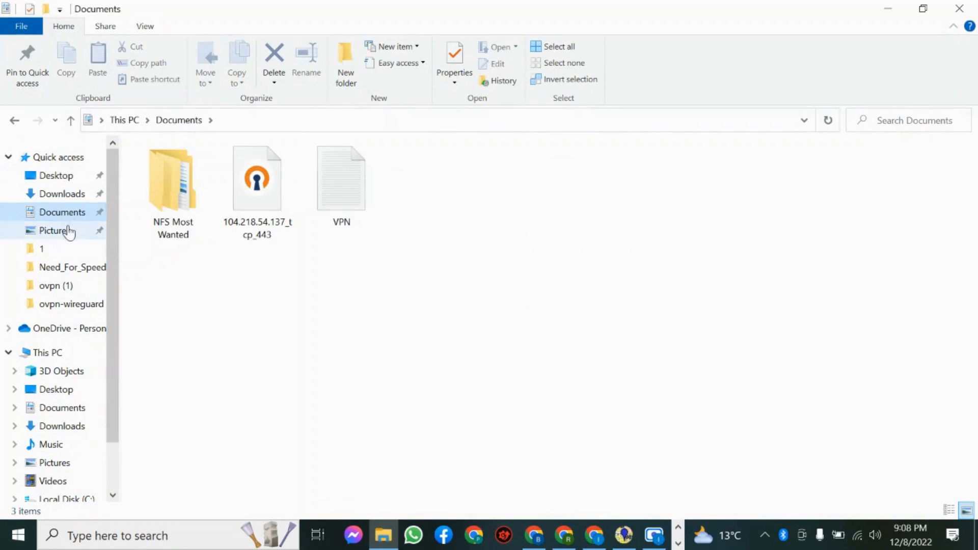
{"action": "left_click", "coordinate": [64, 229]}
{"action": "left_click", "coordinate": [260, 193]}
{"action": "double_click", "coordinate": [262, 193]}
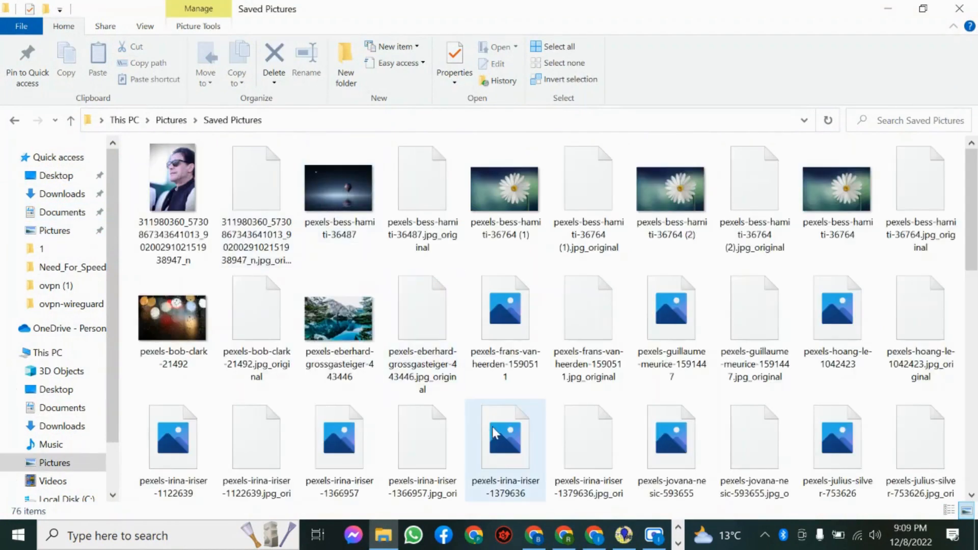
- Check the description, copyright and GPS details in the file properties of the pexels image ending in 1379636
{"action": "left_click", "coordinate": [495, 432]}
{"action": "right_click", "coordinate": [496, 432]}
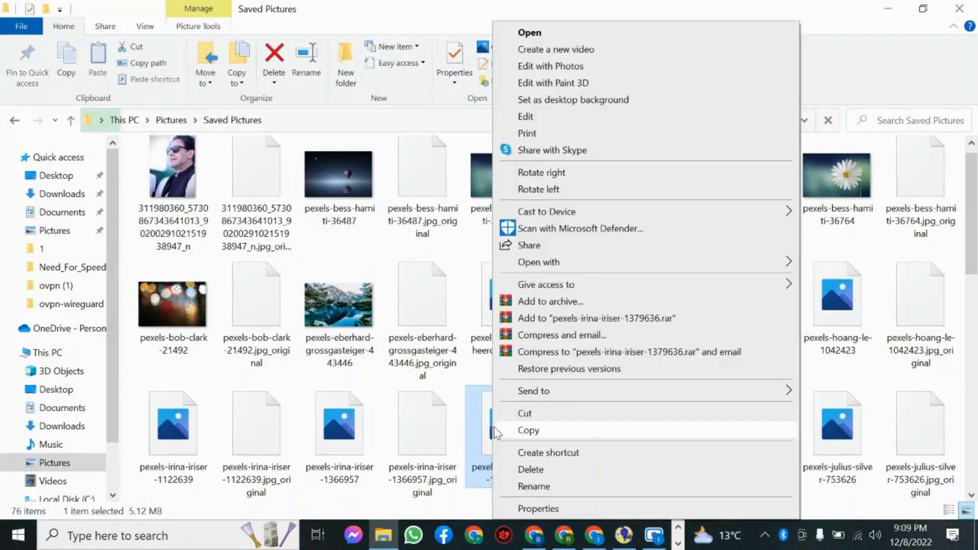
{"action": "left_click", "coordinate": [550, 508]}
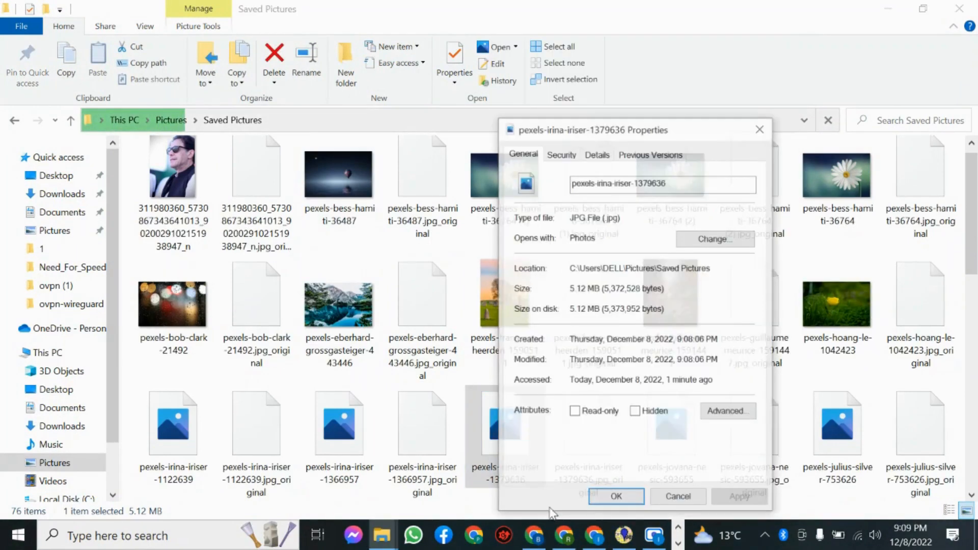
{"action": "left_click", "coordinate": [597, 152]}
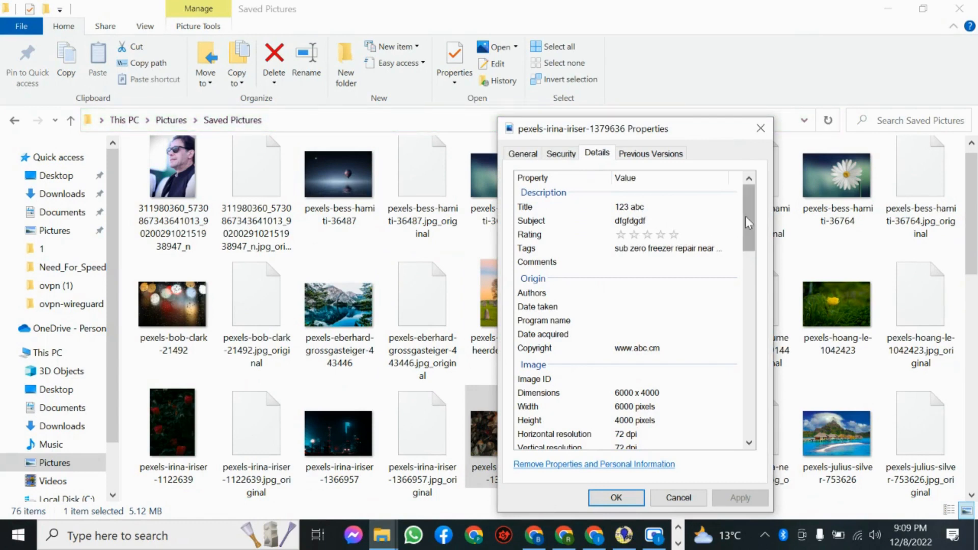
{"action": "left_click_drag", "start_coordinate": [753, 220], "coordinate": [741, 379]}
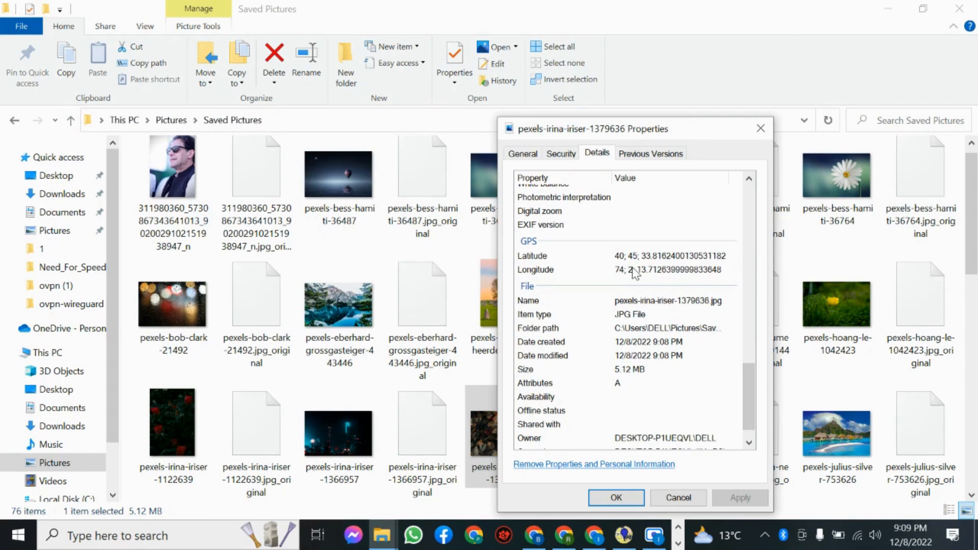
{"action": "scroll", "coordinate": [724, 181], "scroll_direction": "up", "scroll_amount": 1}
{"action": "left_click", "coordinate": [761, 128]}
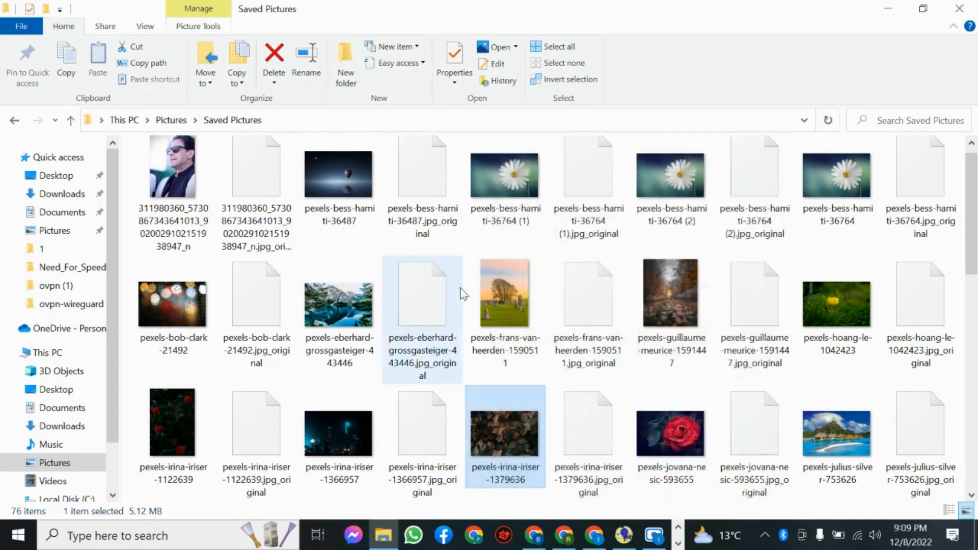
- Check the copyright and GPS details in the file properties of word-image-206 and return to GeoSetter
{"action": "scroll", "coordinate": [458, 295], "scroll_direction": "down", "scroll_amount": 10}
{"action": "left_click", "coordinate": [508, 446]}
{"action": "right_click", "coordinate": [510, 446]}
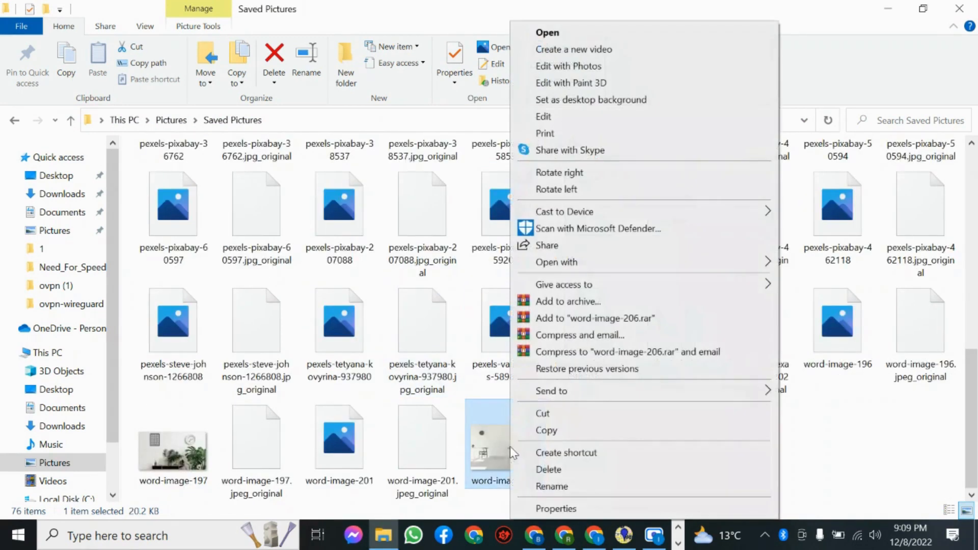
{"action": "left_click", "coordinate": [556, 508]}
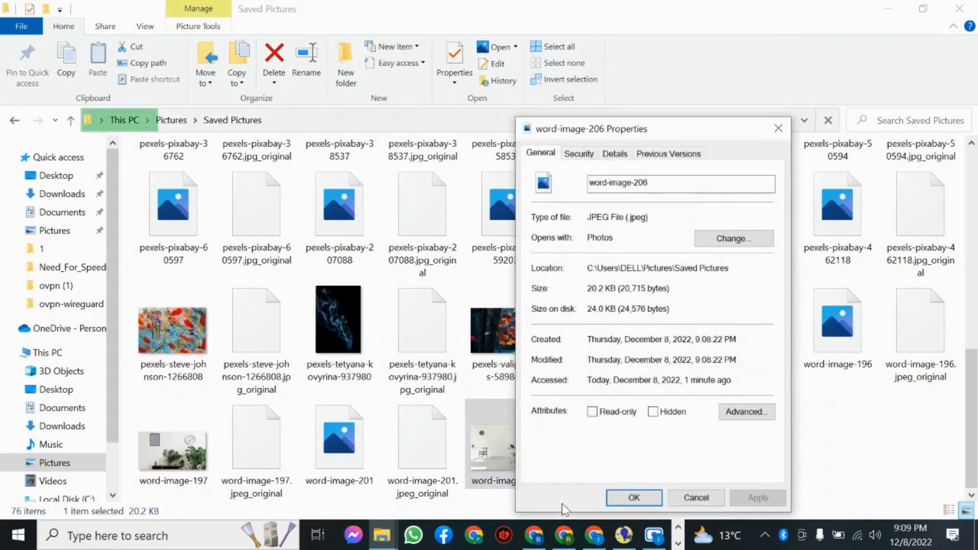
{"action": "left_click", "coordinate": [615, 153]}
{"action": "scroll", "coordinate": [630, 286], "scroll_direction": "down", "scroll_amount": 5}
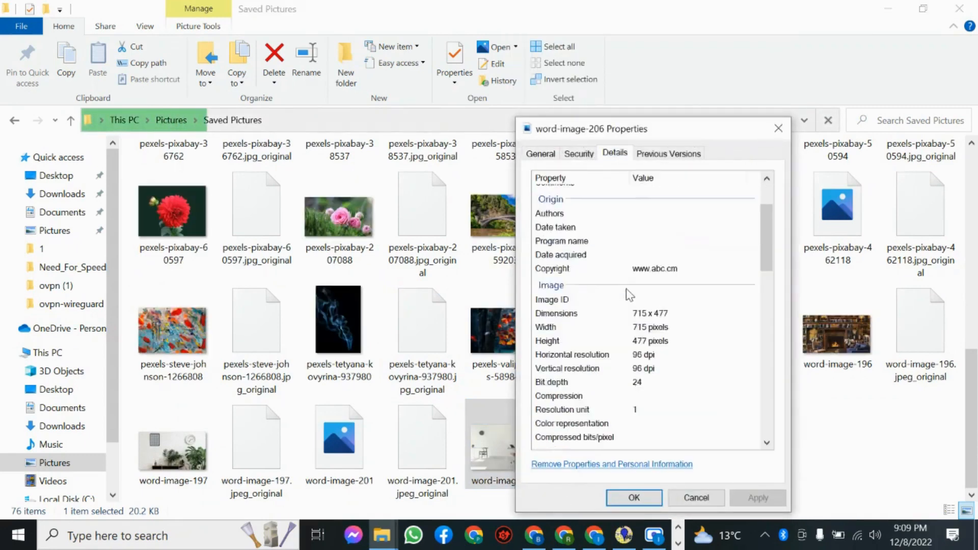
{"action": "left_click", "coordinate": [629, 315]}
{"action": "scroll", "coordinate": [629, 297], "scroll_direction": "down", "scroll_amount": 10}
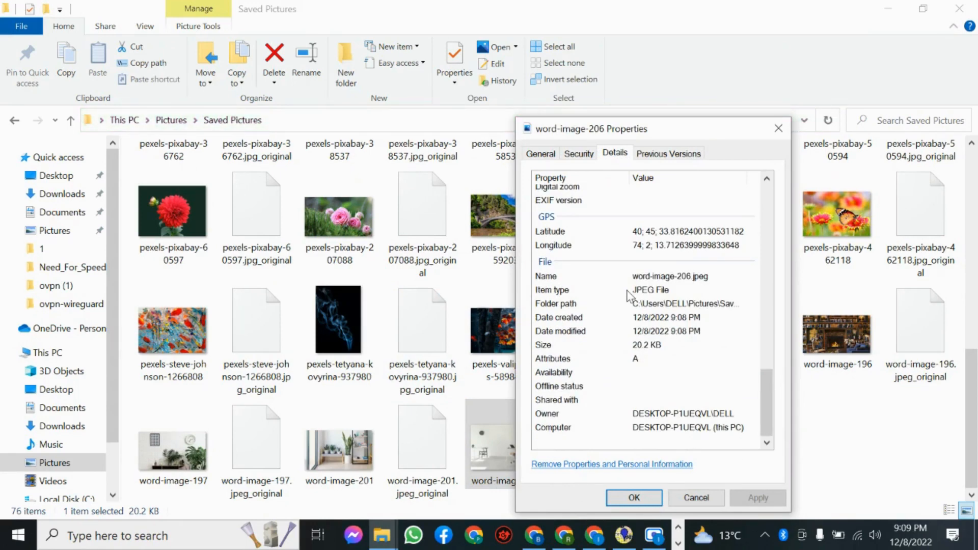
{"action": "scroll", "coordinate": [630, 297], "scroll_direction": "up", "scroll_amount": 10}
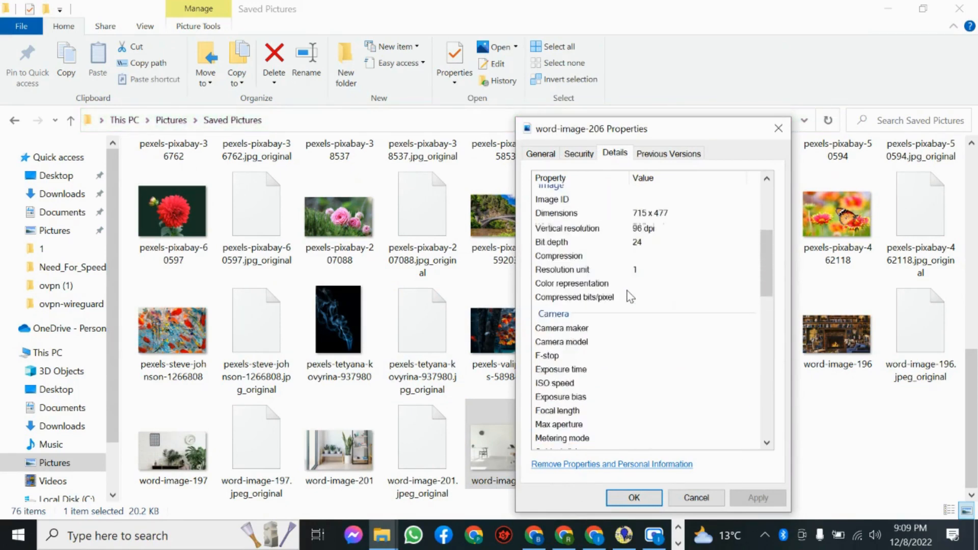
{"action": "left_click", "coordinate": [634, 497]}
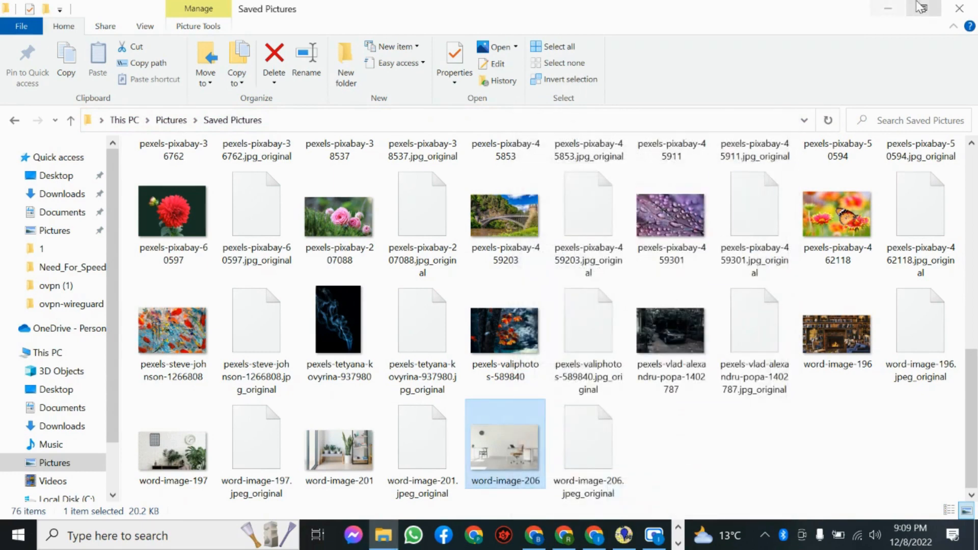
{"action": "left_click", "coordinate": [889, 10]}
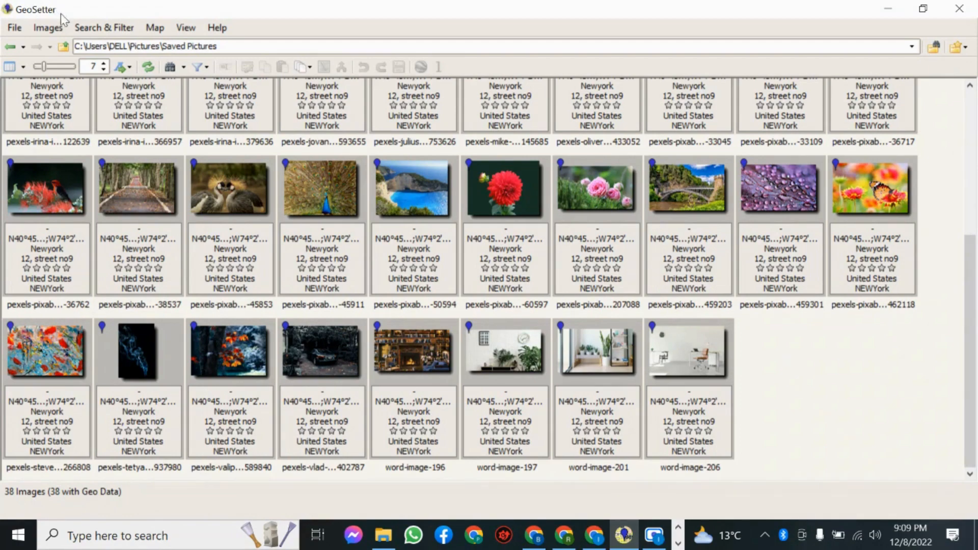
- Select all images in the Saved Pictures folder and open their metadata for editing
{"action": "left_click", "coordinate": [81, 108]}
{"action": "scroll", "coordinate": [81, 107], "scroll_direction": "up", "scroll_amount": 3}
{"action": "key", "text": "ctrl+a"}
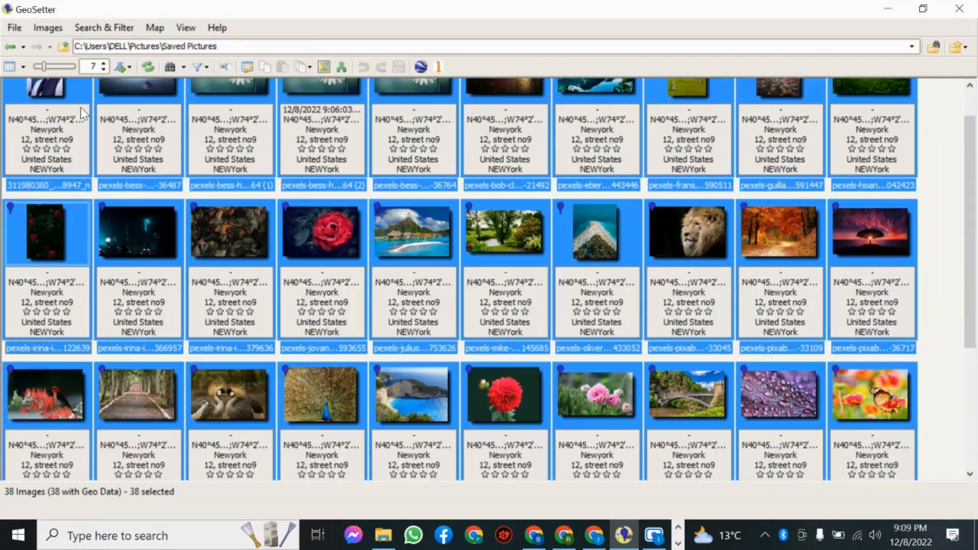
{"action": "left_click", "coordinate": [42, 27]}
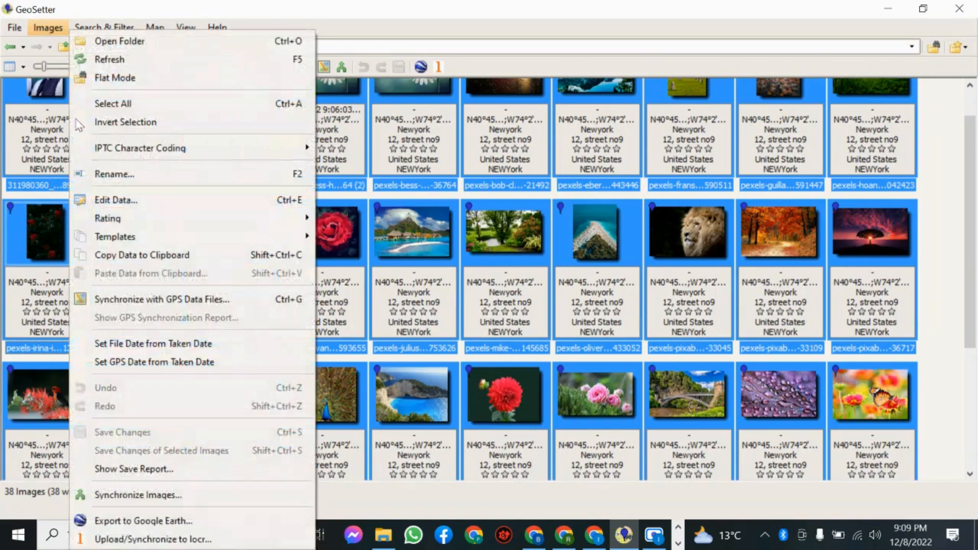
{"action": "left_click", "coordinate": [118, 193]}
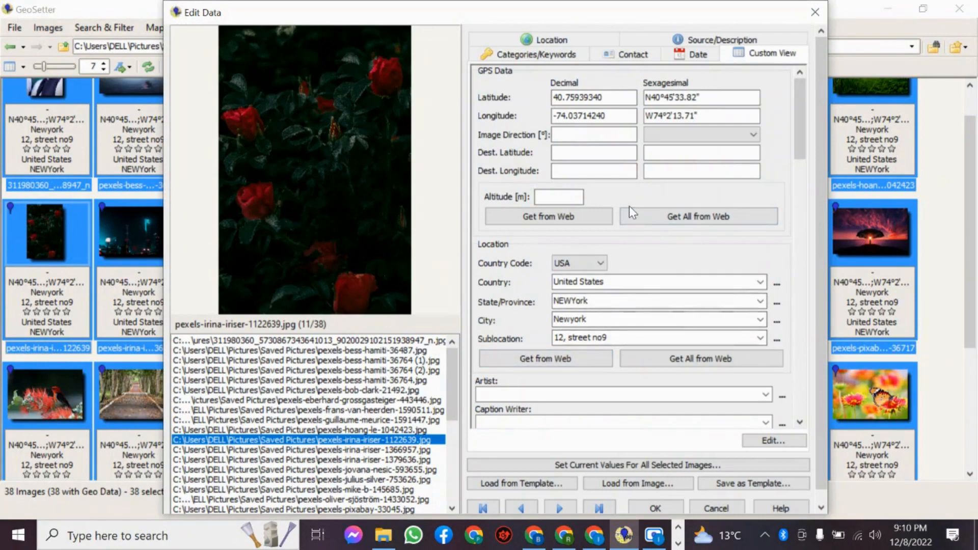
- Load the ABC template into the current image's metadata with all available template fields included
{"action": "left_click", "coordinate": [512, 487]}
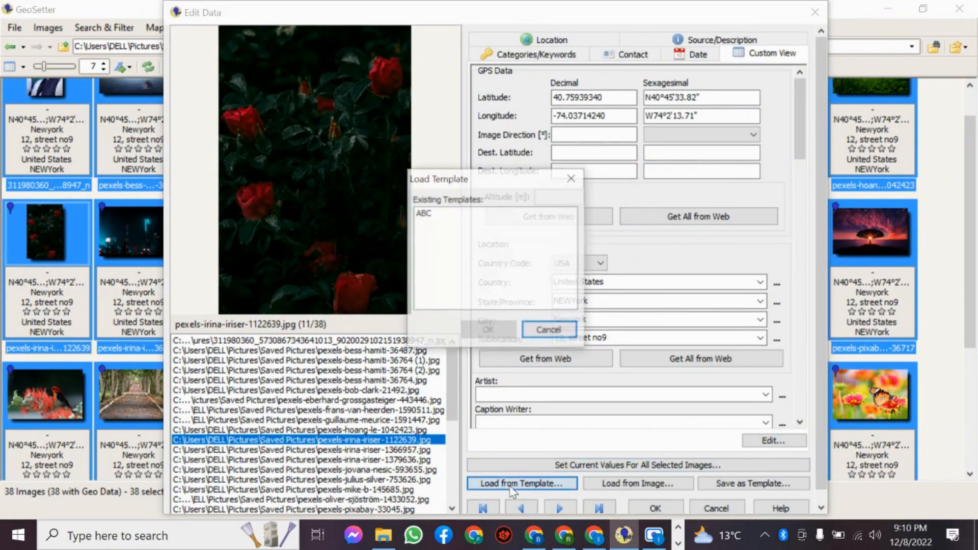
{"action": "left_click", "coordinate": [423, 214]}
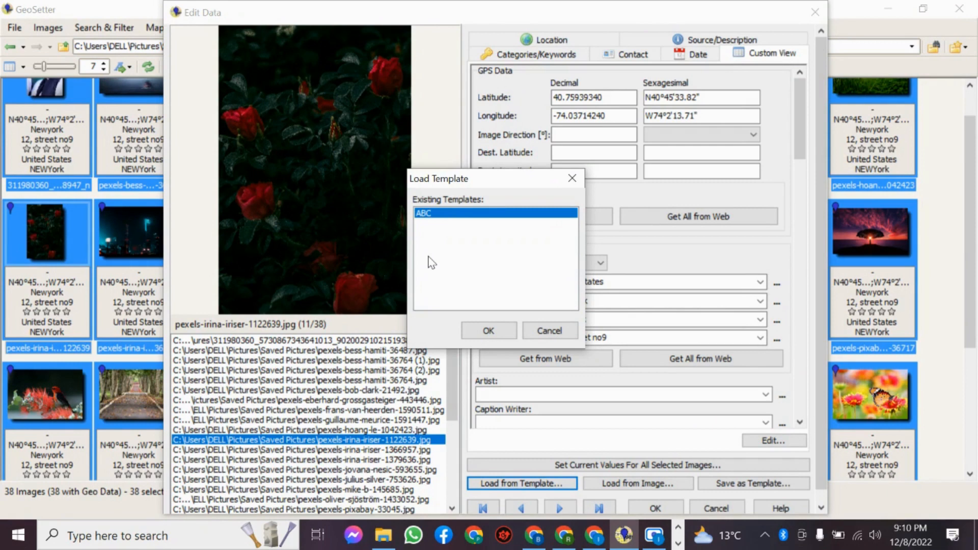
{"action": "left_click", "coordinate": [482, 328]}
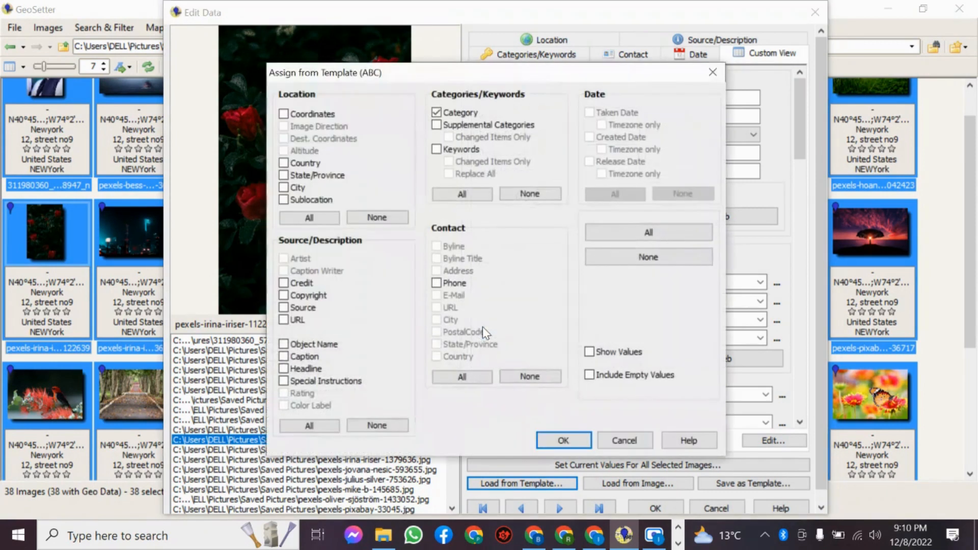
{"action": "left_click", "coordinate": [616, 229]}
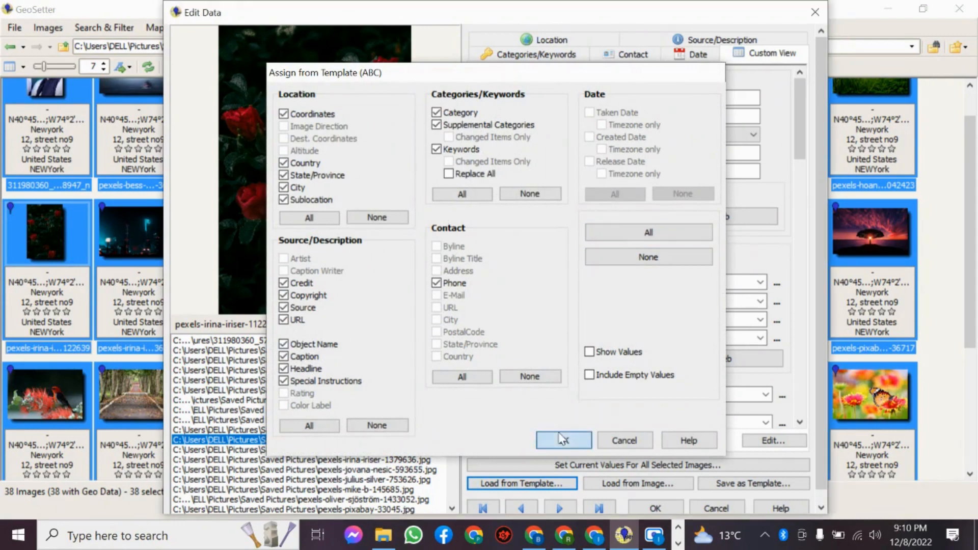
{"action": "left_click", "coordinate": [564, 440]}
- Apply all current metadata values to every selected image and accept the edits
{"action": "left_click", "coordinate": [585, 465]}
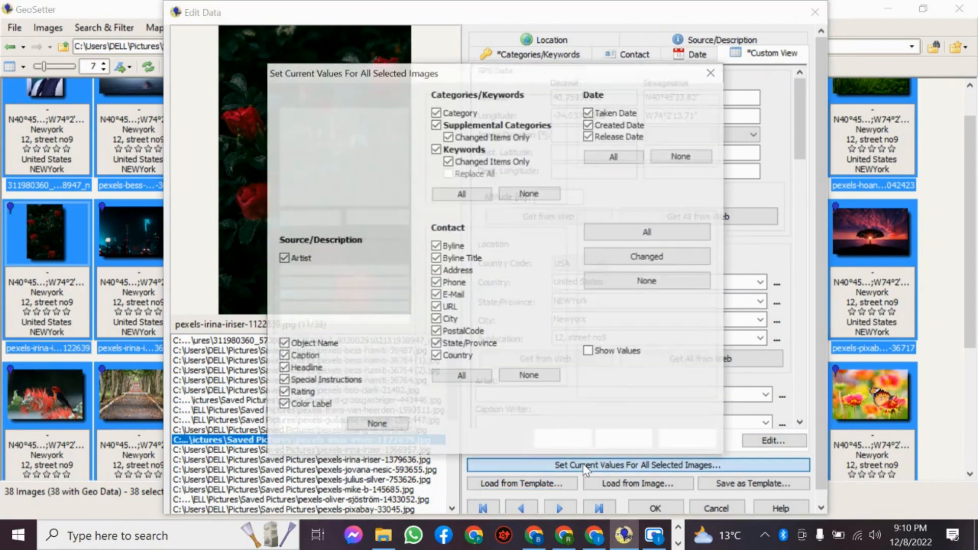
{"action": "left_click", "coordinate": [629, 232]}
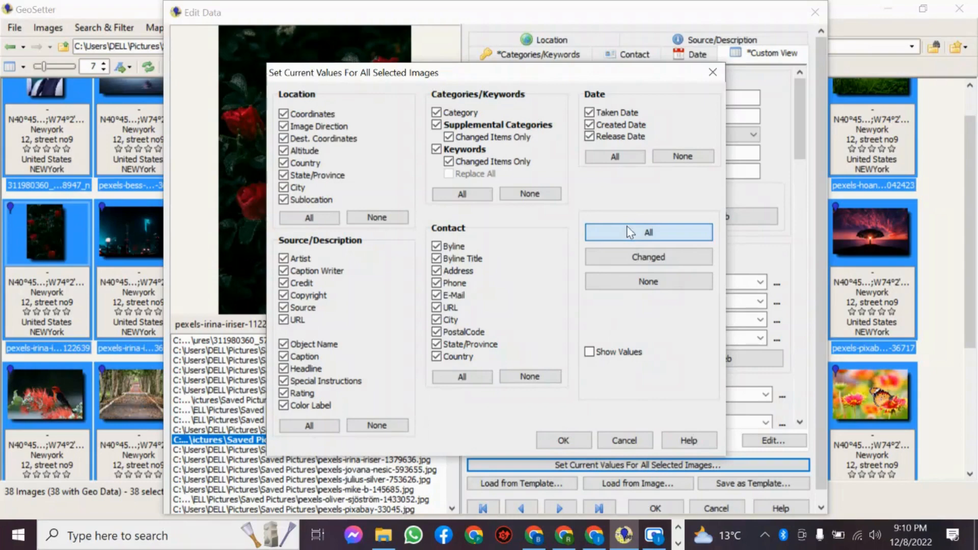
{"action": "left_click", "coordinate": [580, 440]}
{"action": "left_click", "coordinate": [655, 508]}
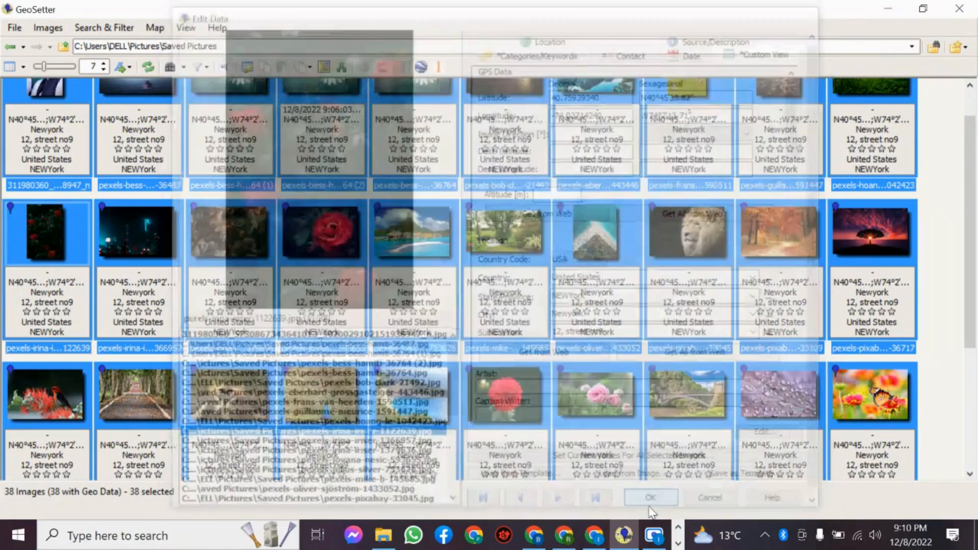
- Save the template-based metadata changes of the selected images
{"action": "left_click", "coordinate": [47, 27]}
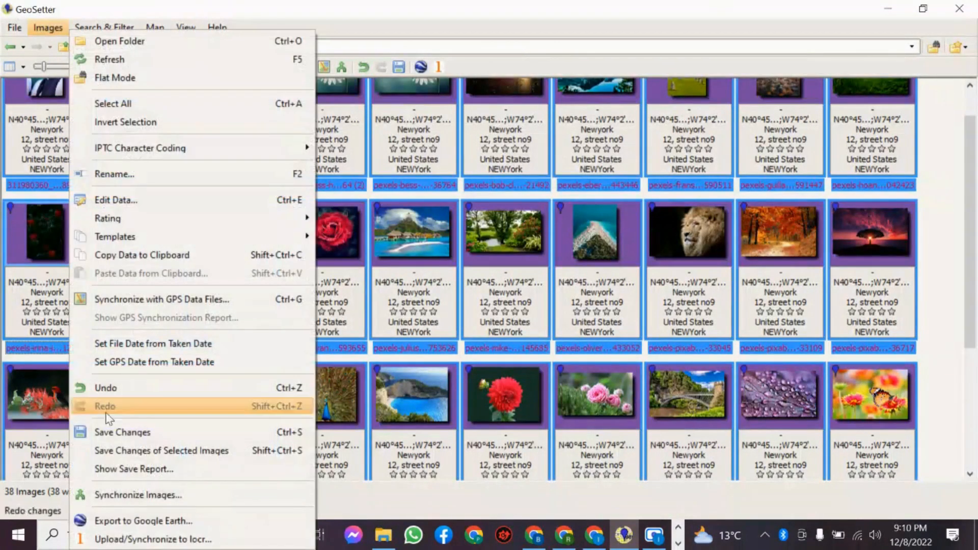
{"action": "left_click", "coordinate": [117, 450]}
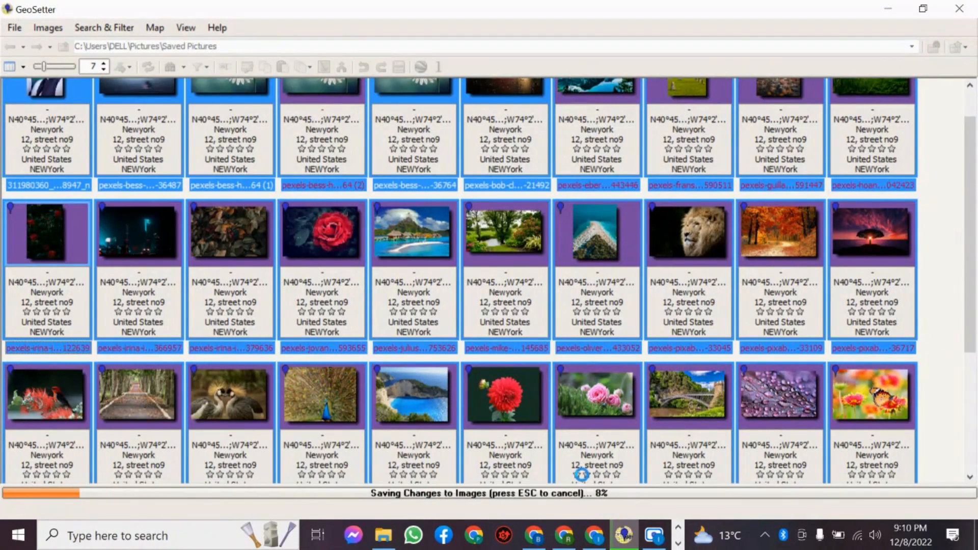
{"action": "mouse_move", "coordinate": [581, 479]}
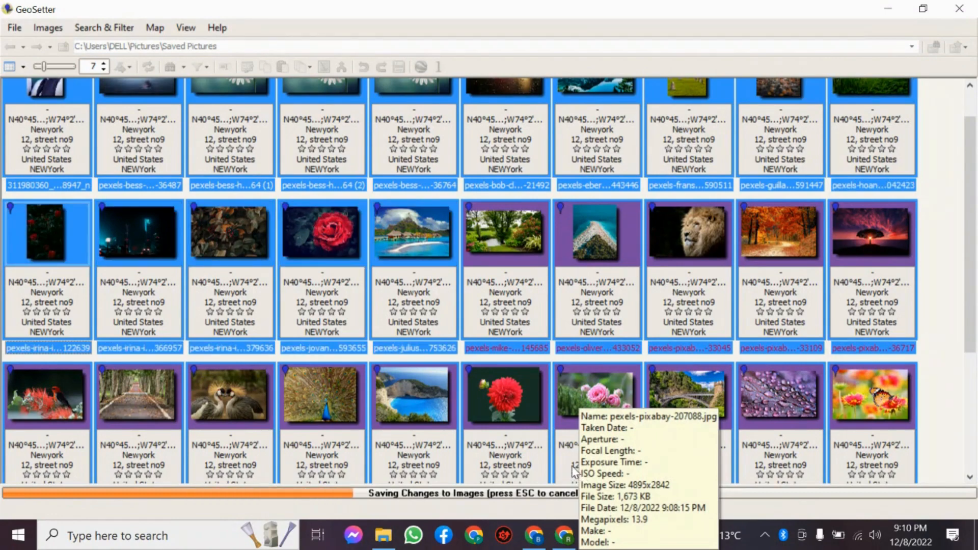
- Switch to File Explorer and try to open the pexels-valiphotos-589840.jpg_original file, dismissing the app chooser and returning to the start of the folder
{"action": "left_click", "coordinate": [386, 540]}
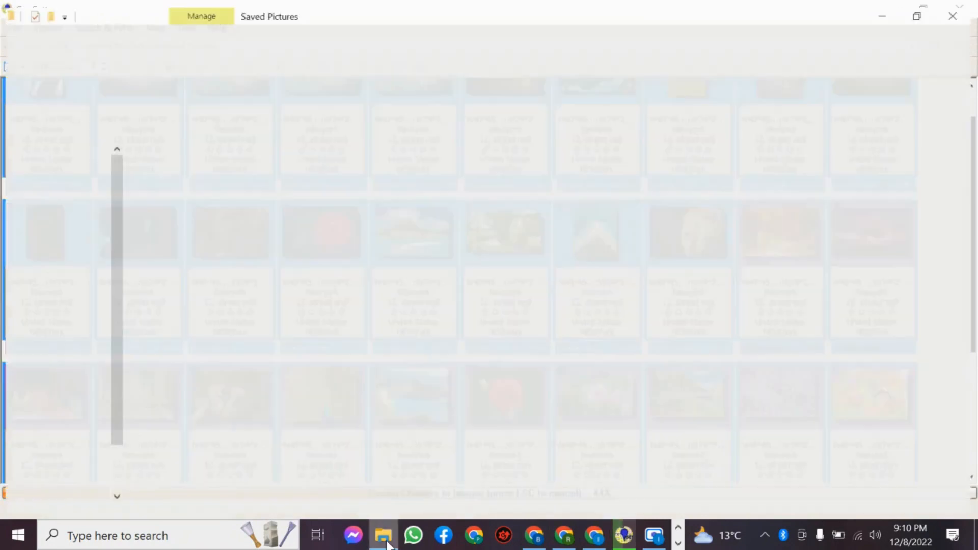
{"action": "left_click", "coordinate": [575, 342]}
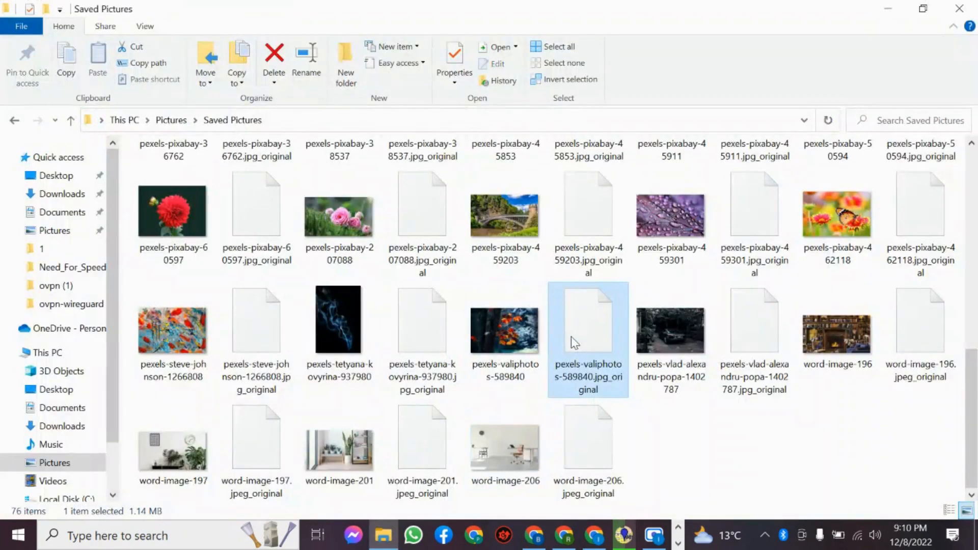
{"action": "double_click", "coordinate": [575, 342]}
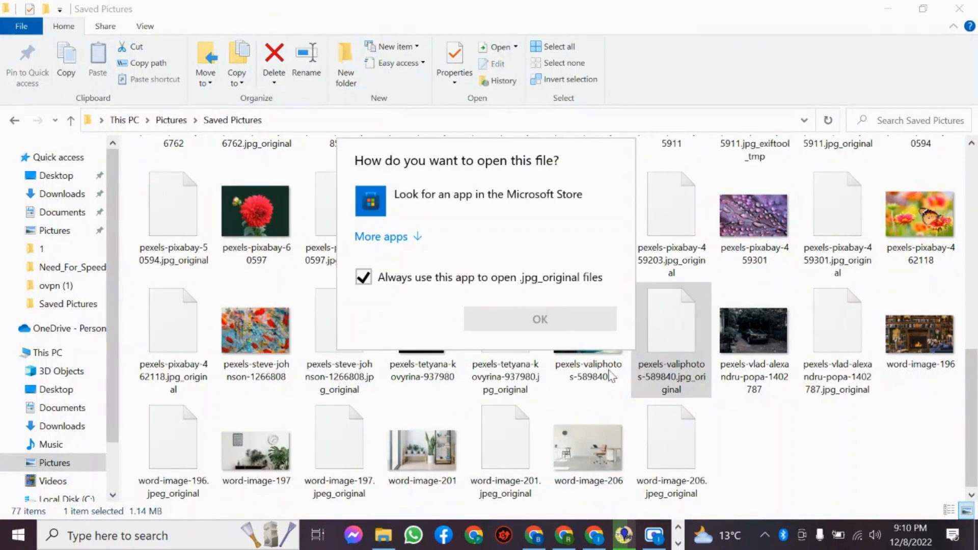
{"action": "left_click", "coordinate": [725, 433]}
{"action": "scroll", "coordinate": [691, 357], "scroll_direction": "up", "scroll_amount": 8}
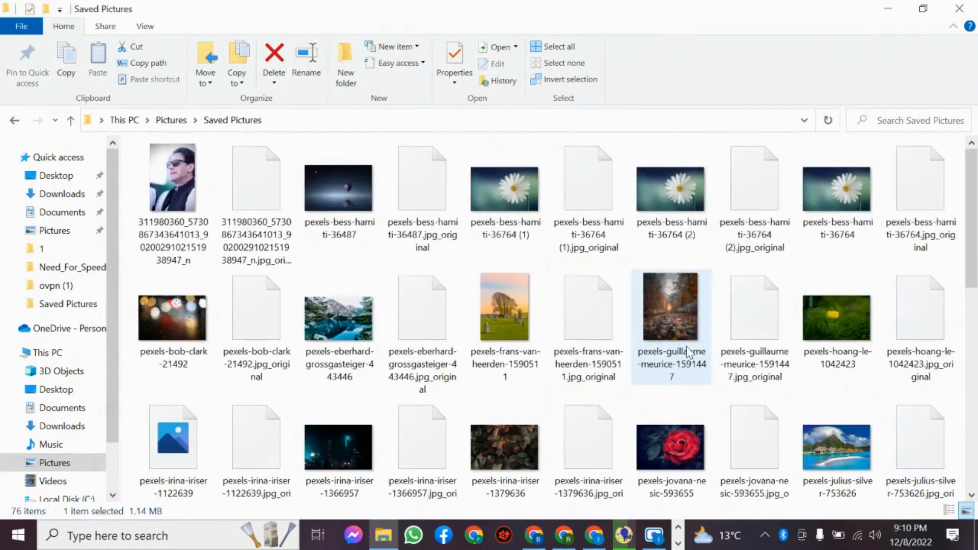